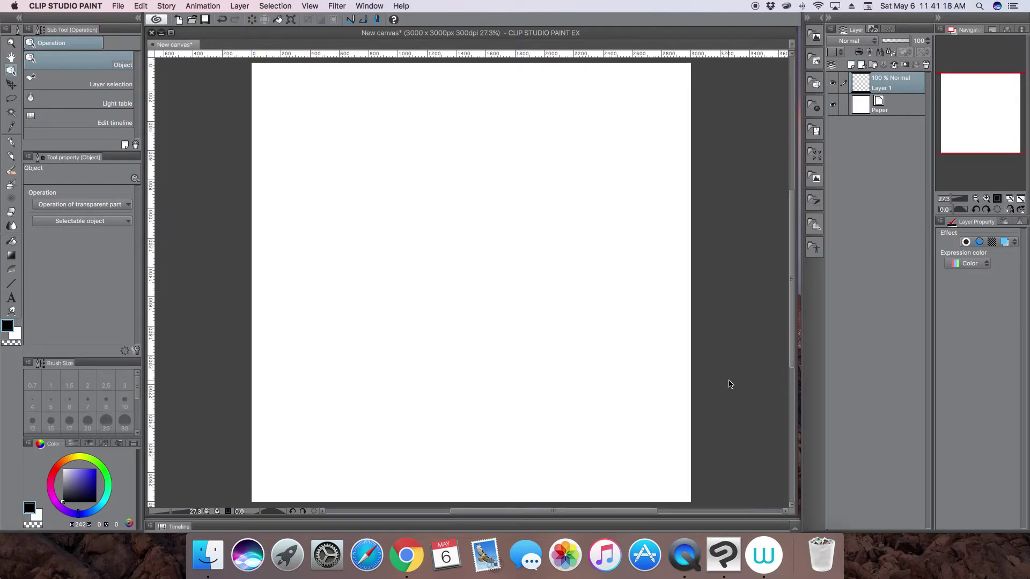
- Drag '3D drawing doll (Female)' from the Material [Pose] palette onto the canvas
left_click(823, 19)
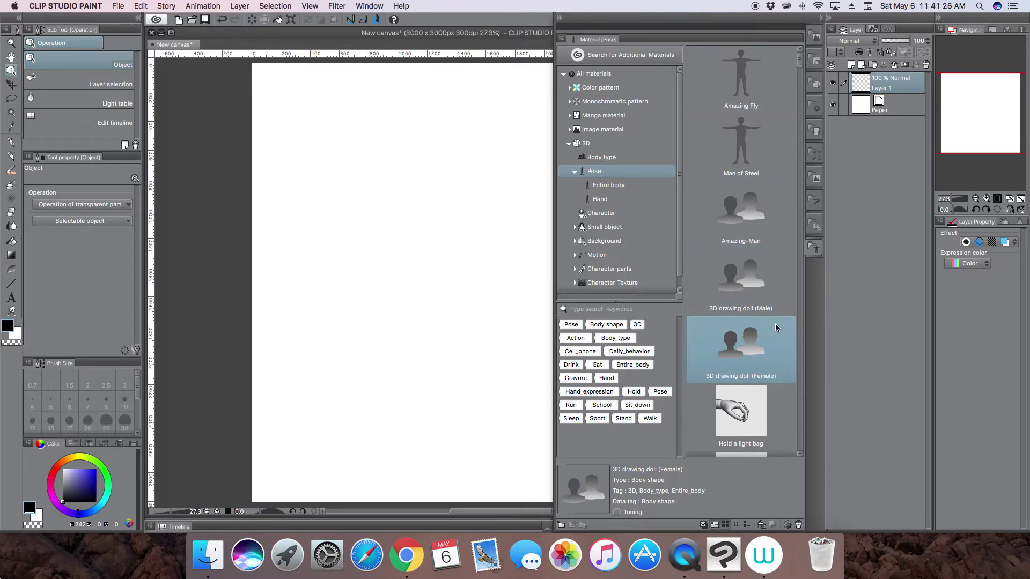
mouse_move(737, 345)
left_mouse_down()
mouse_move(751, 342)
mouse_move(719, 292)
mouse_move(464, 261)
left_mouse_up()
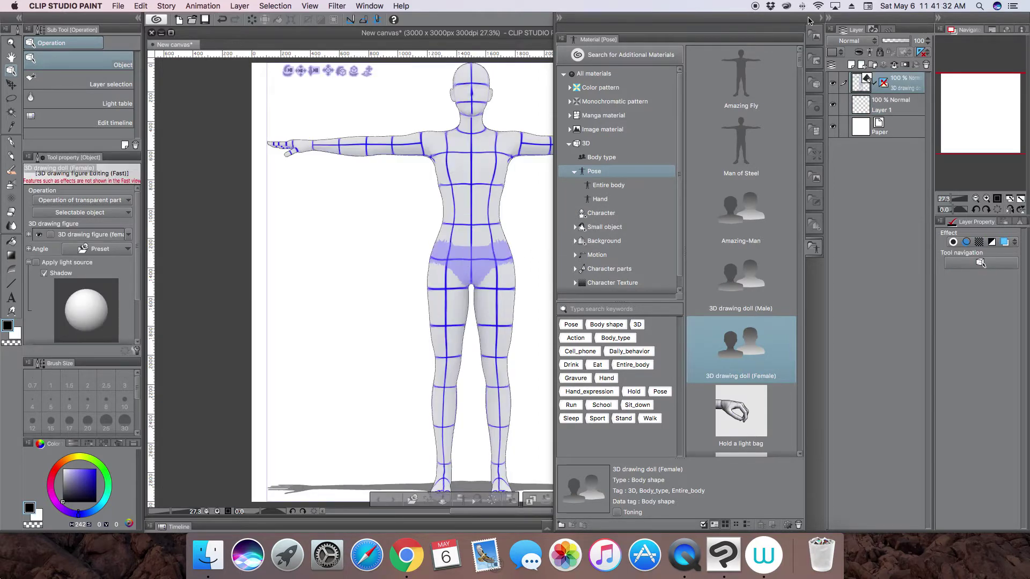
left_click(823, 20)
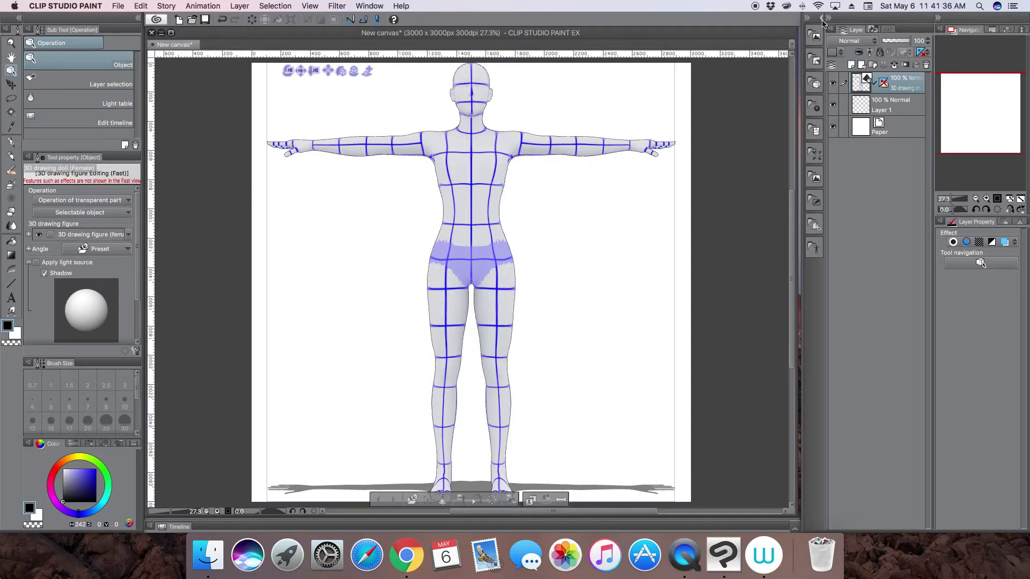
- Enable Apply light source, angle the light on the sphere, and zoom to the doll's upper body
left_click(44, 263)
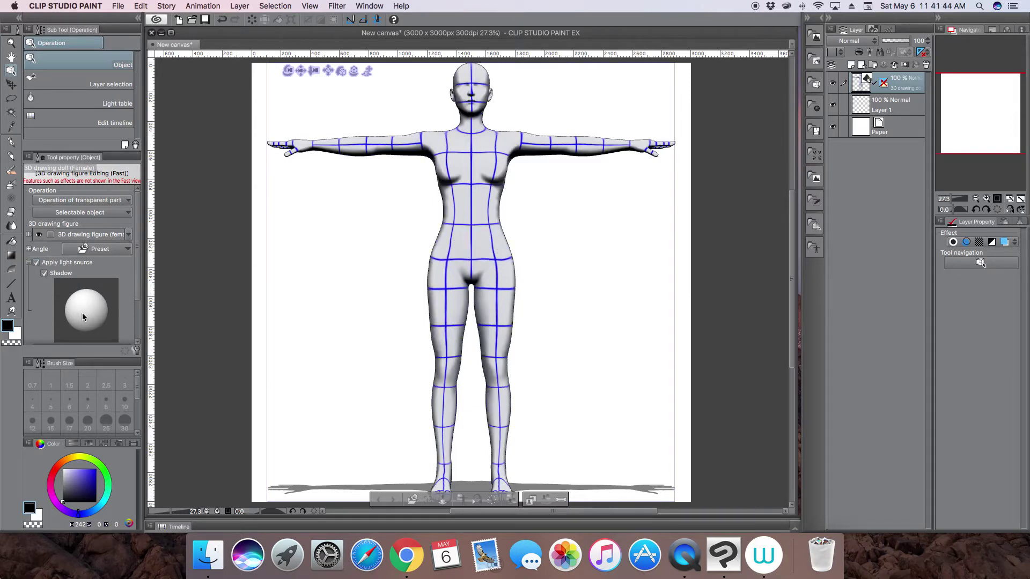
mouse_move(83, 317)
left_mouse_down()
mouse_move(76, 296)
mouse_move(91, 297)
mouse_move(81, 300)
mouse_move(85, 314)
mouse_move(78, 293)
mouse_move(67, 307)
mouse_move(102, 298)
mouse_move(90, 310)
mouse_move(104, 304)
mouse_move(98, 331)
left_mouse_up()
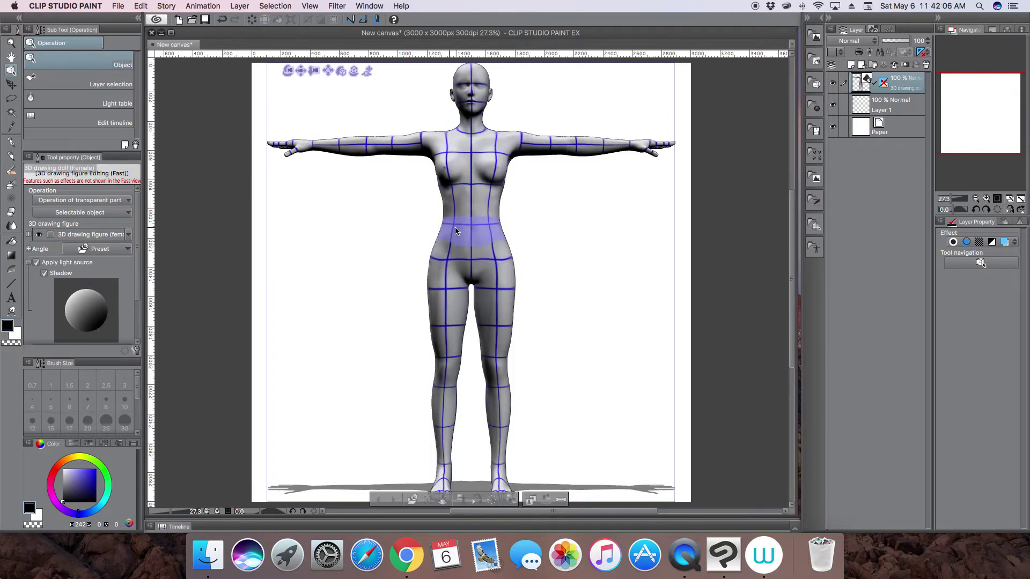
left_click_drag(952, 200, 958, 199)
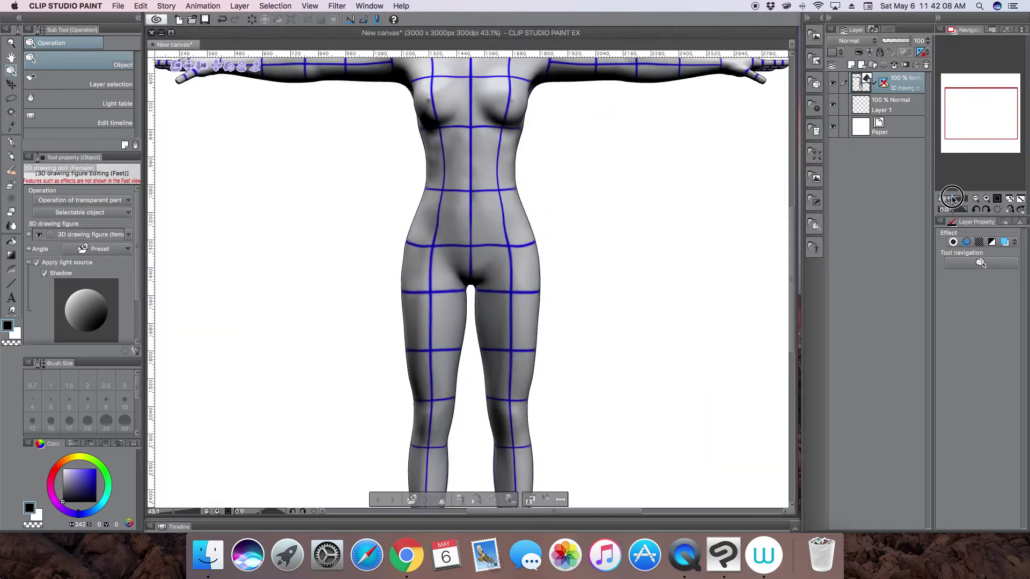
left_click_drag(979, 134, 982, 107)
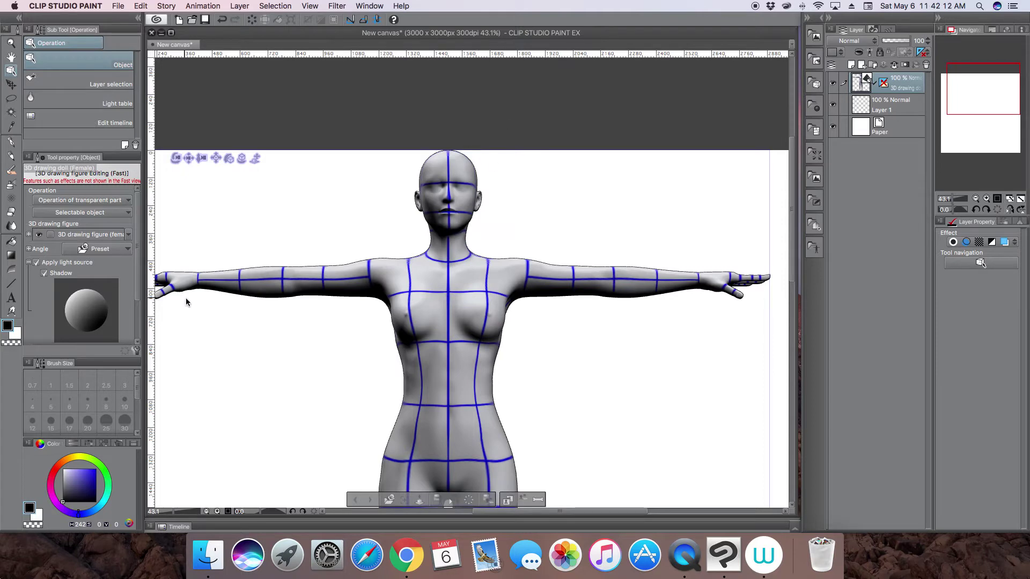
- Uncheck Use texture in Sub Tool Detail's Rendering settings, confirm with OK, and close the palette
left_click(137, 353)
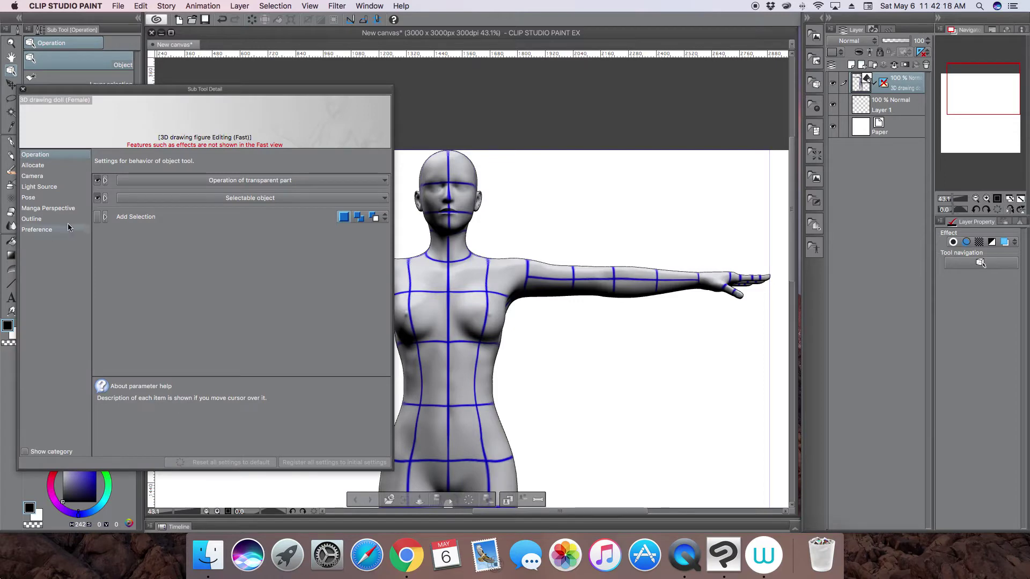
left_click(54, 231)
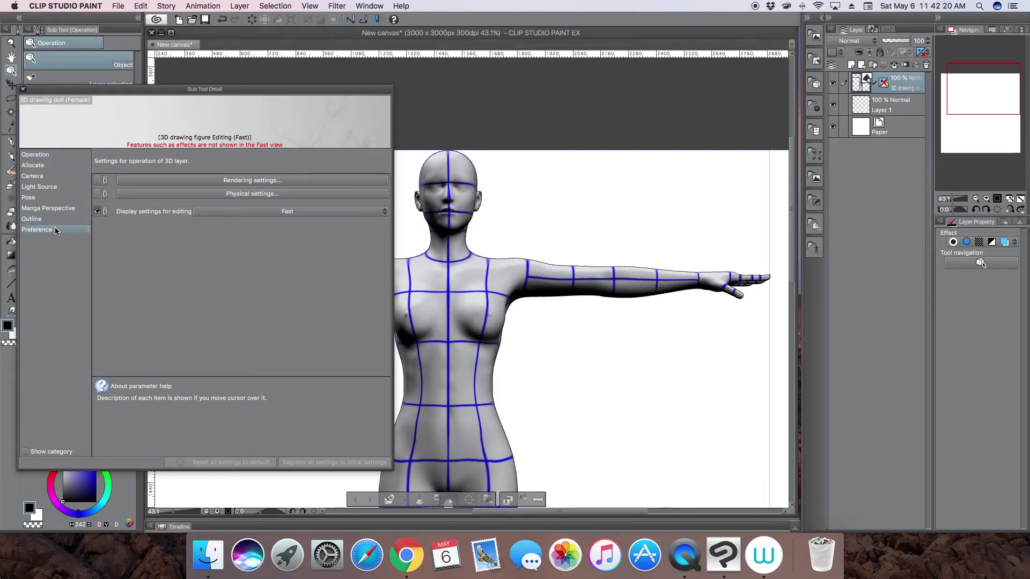
left_click(271, 182)
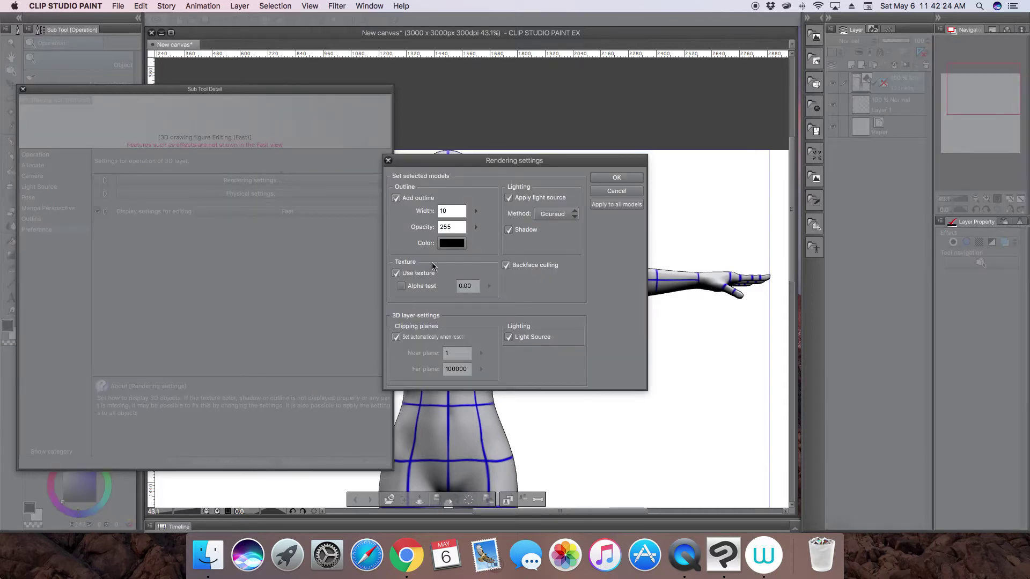
left_click(403, 276)
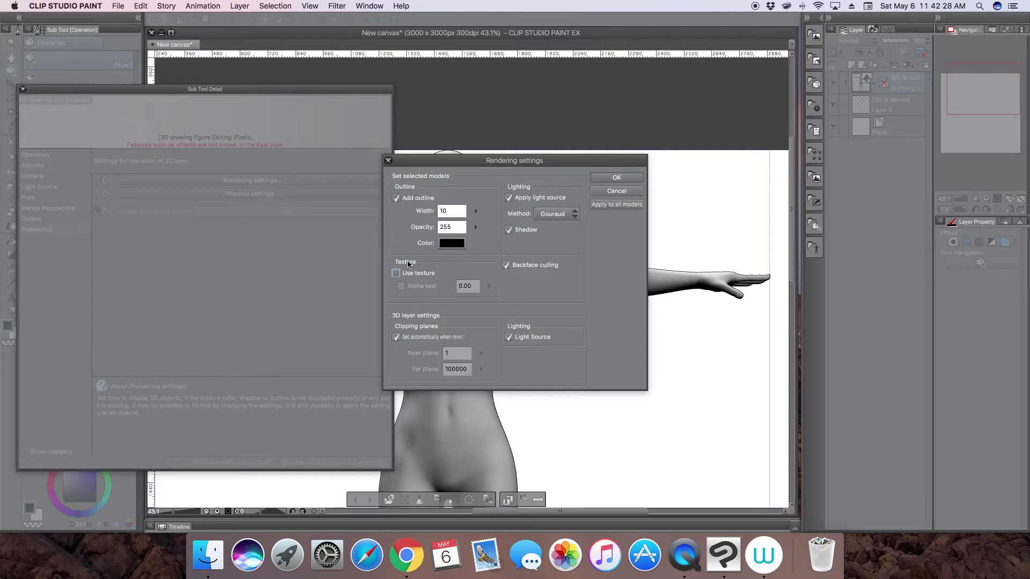
left_click(617, 179)
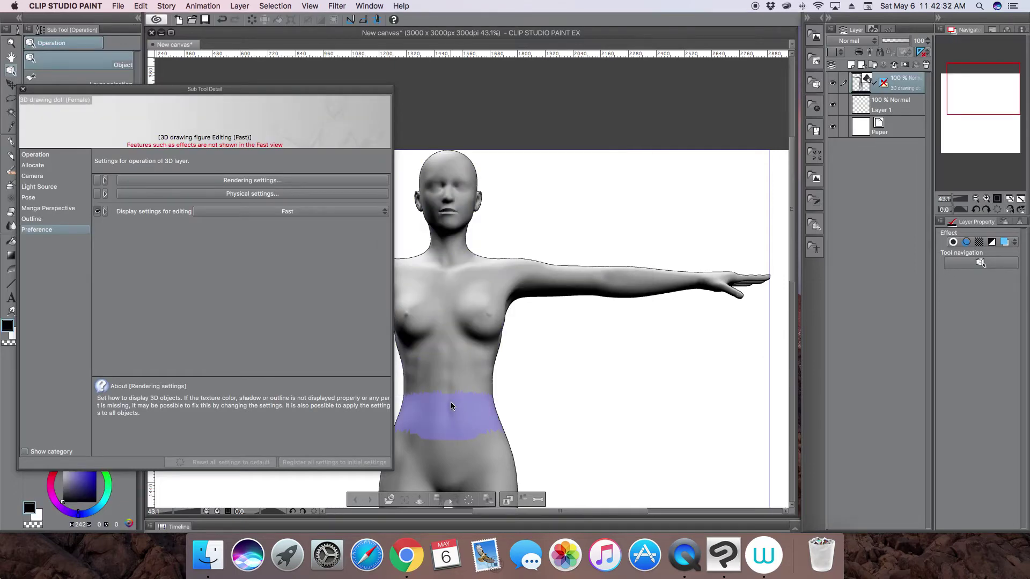
left_click(24, 89)
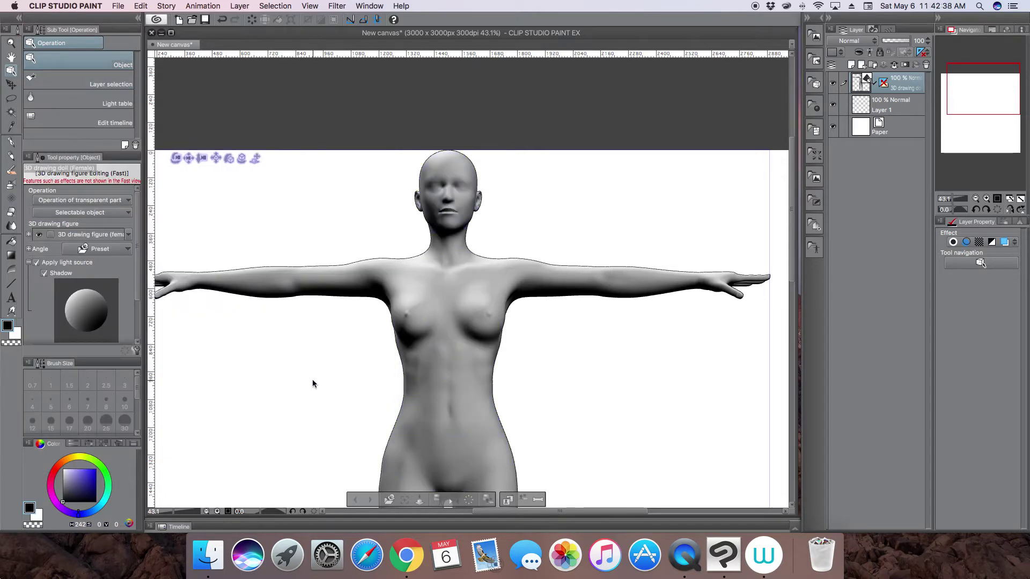
- Move the light behind the doll and preview the proportion and body-type panels without changes
mouse_move(88, 316)
left_mouse_down()
mouse_move(71, 309)
mouse_move(88, 313)
mouse_move(90, 303)
left_mouse_up()
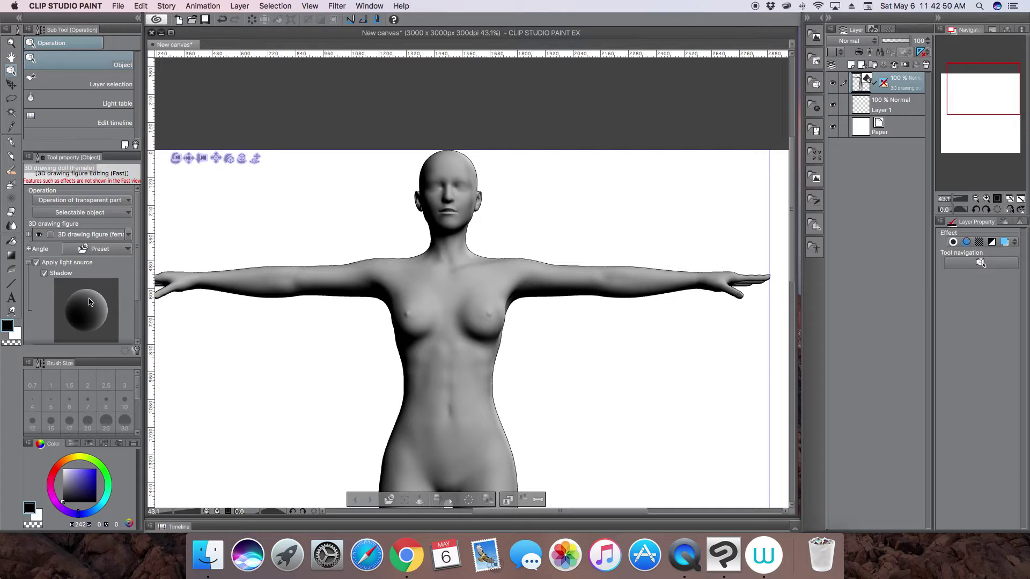
left_click(539, 501)
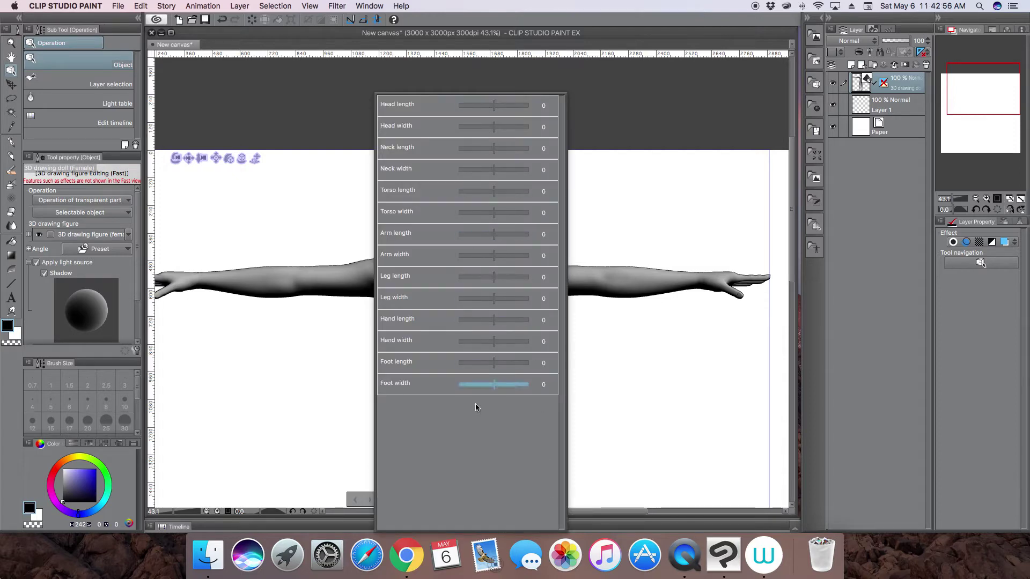
left_click(626, 393)
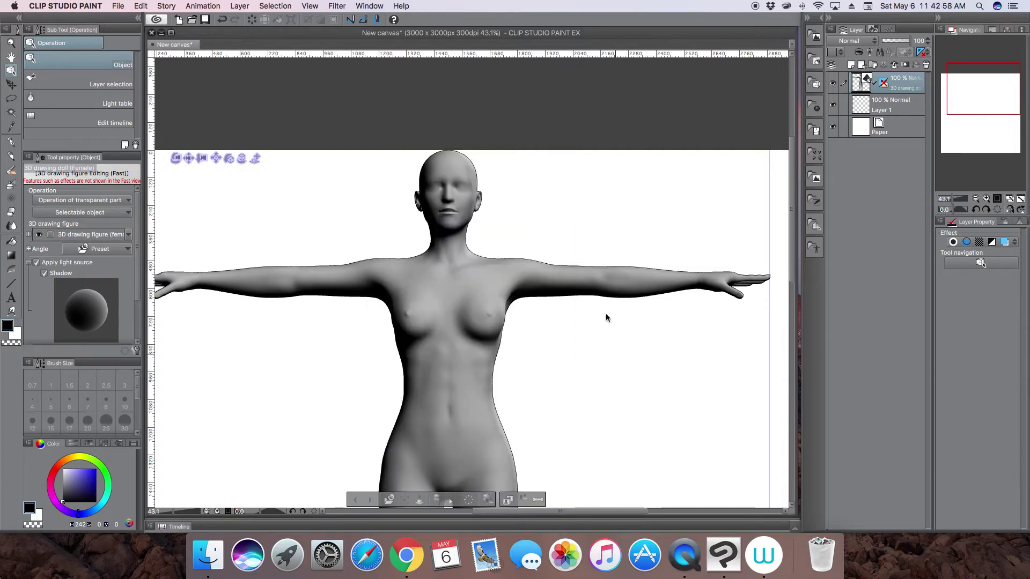
left_click(524, 500)
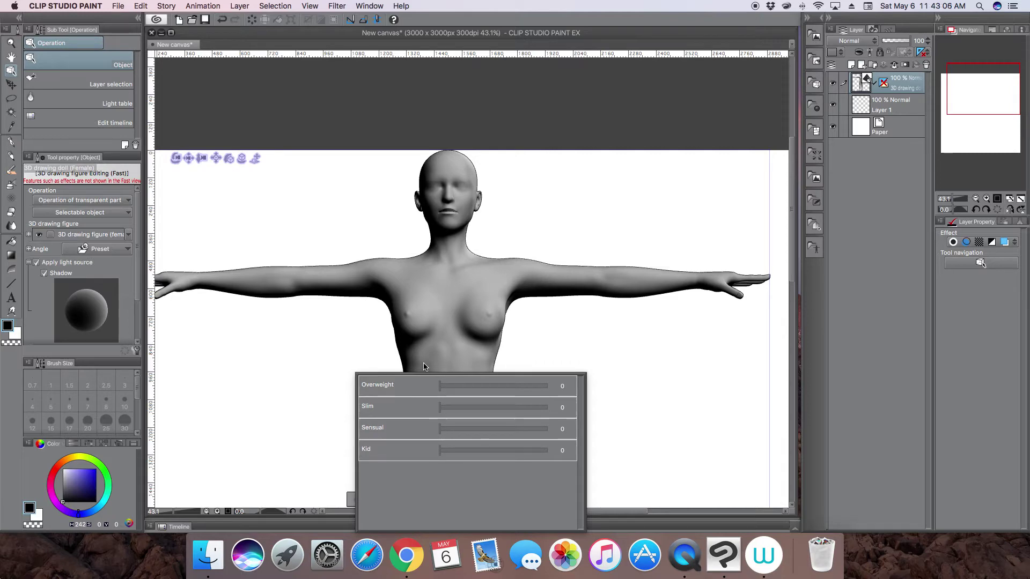
left_click(642, 385)
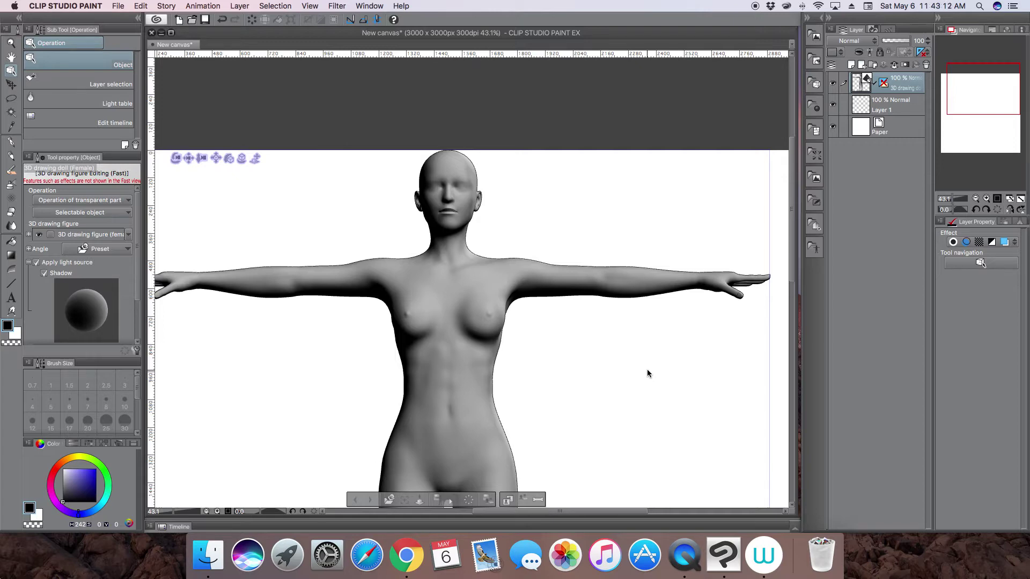
left_click(509, 501)
- Move the body-shape grid marker toward Slim, then across to a fuller, heavier build
left_click(508, 501)
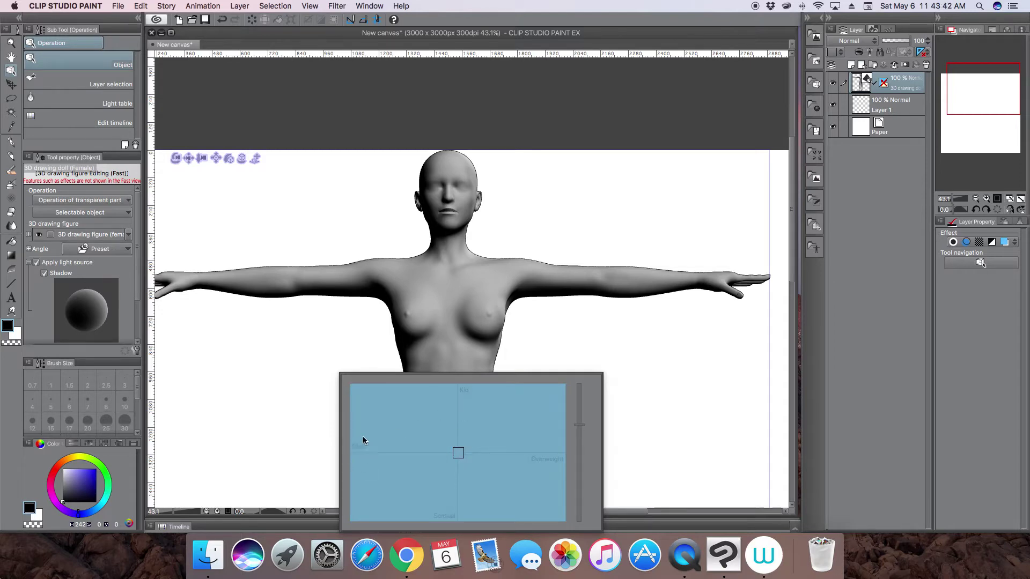
left_click(458, 453)
left_click_drag(458, 453, 429, 426)
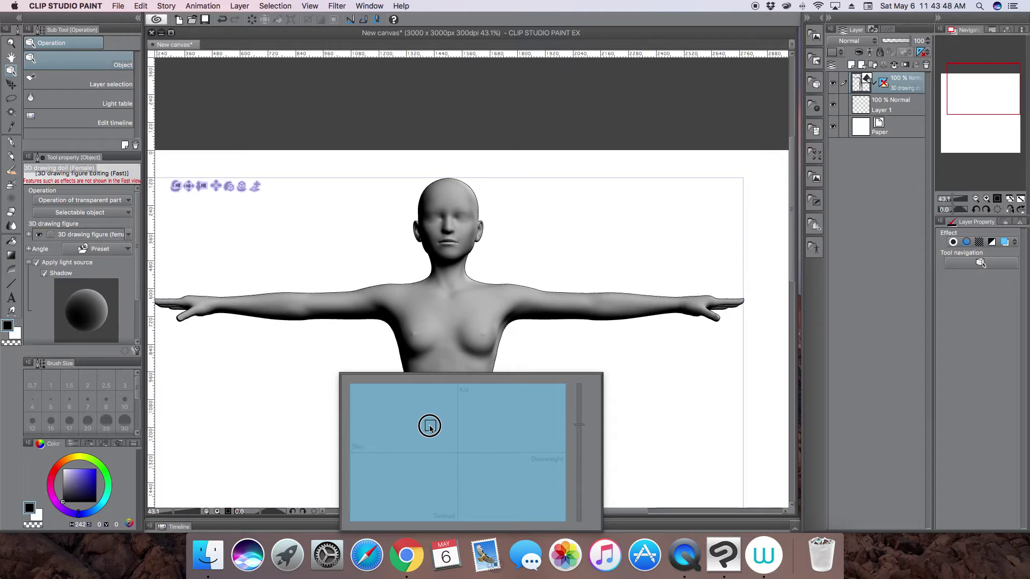
left_click(405, 414)
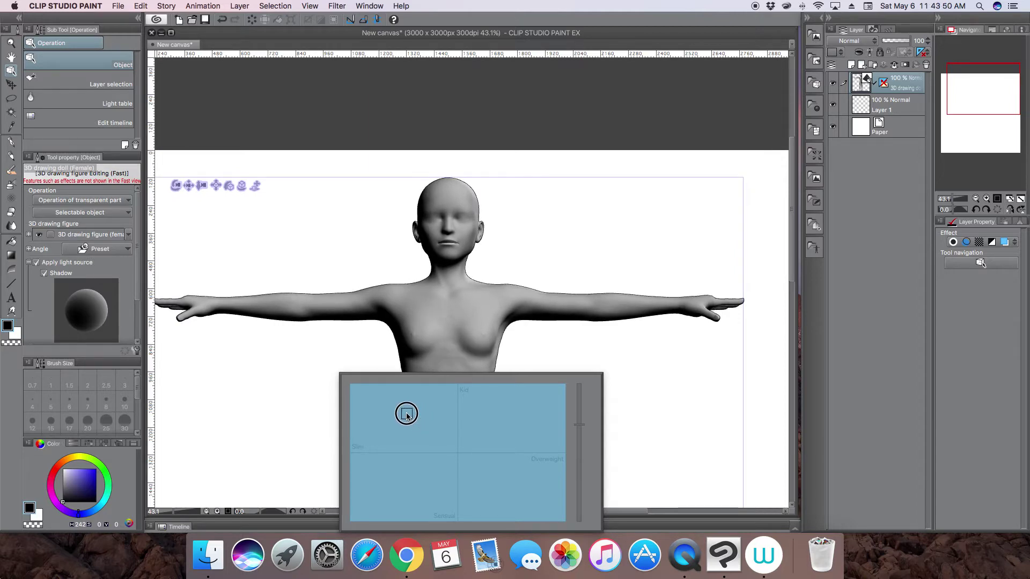
left_click(362, 423)
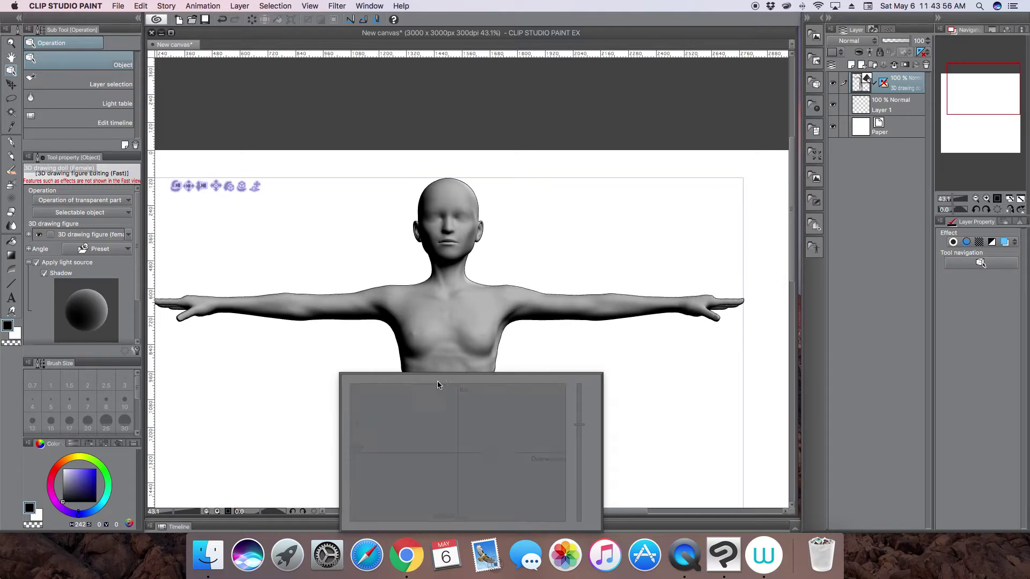
left_click(366, 424)
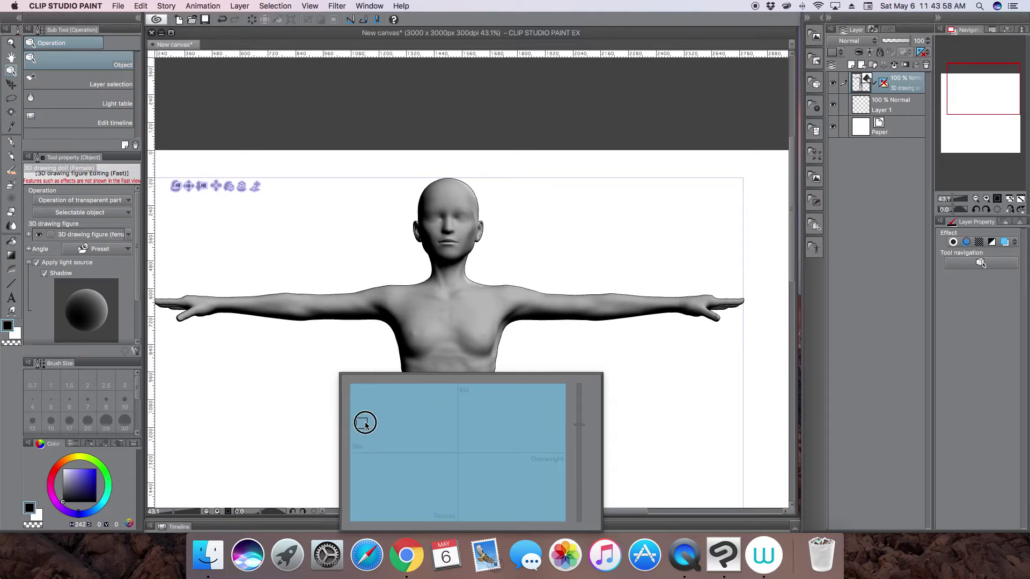
left_click_drag(365, 424, 503, 420)
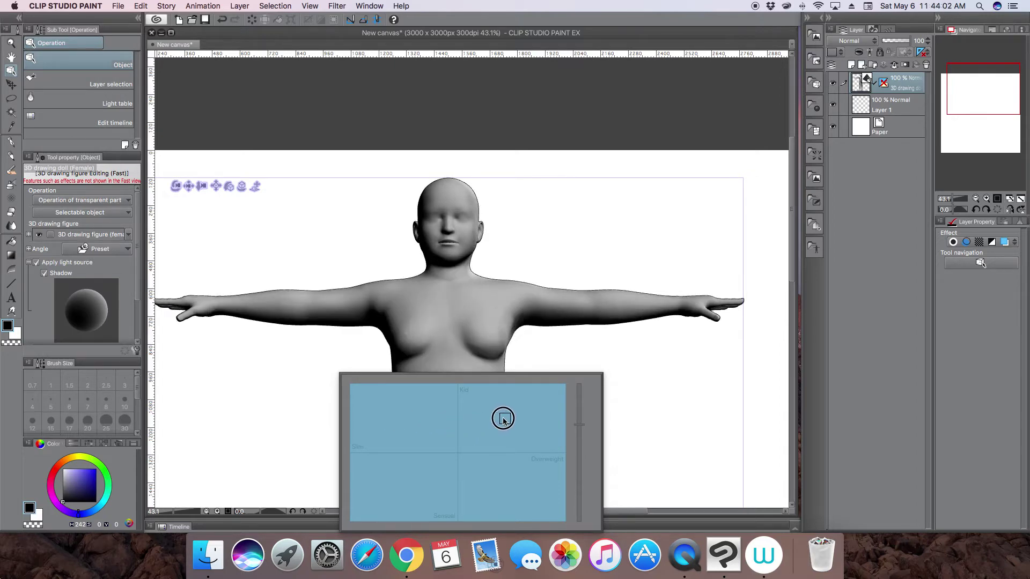
- Drag the body-shape marker up to Kid and over to a slim, childlike extreme
left_click(459, 421)
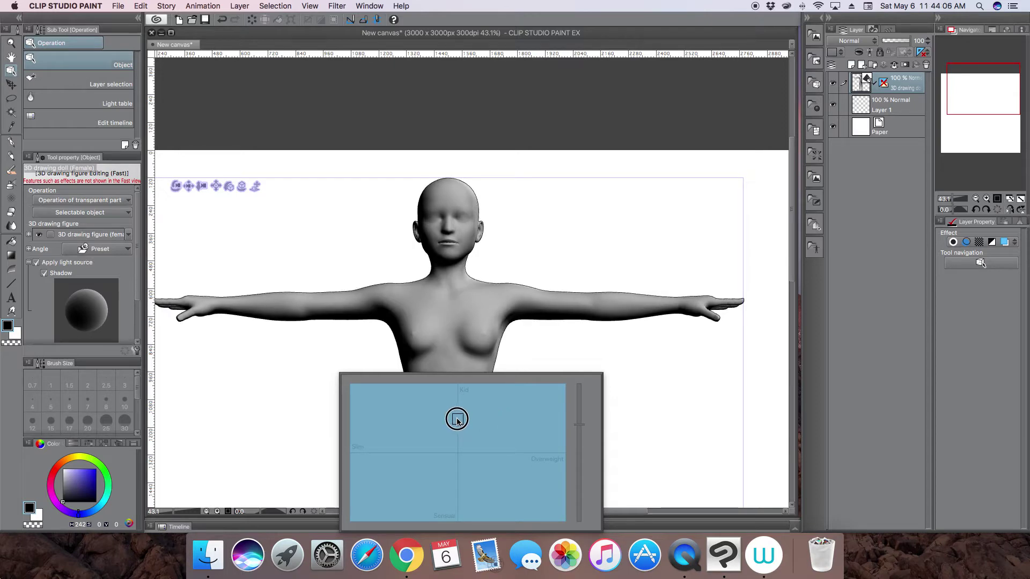
left_click_drag(458, 422, 459, 385)
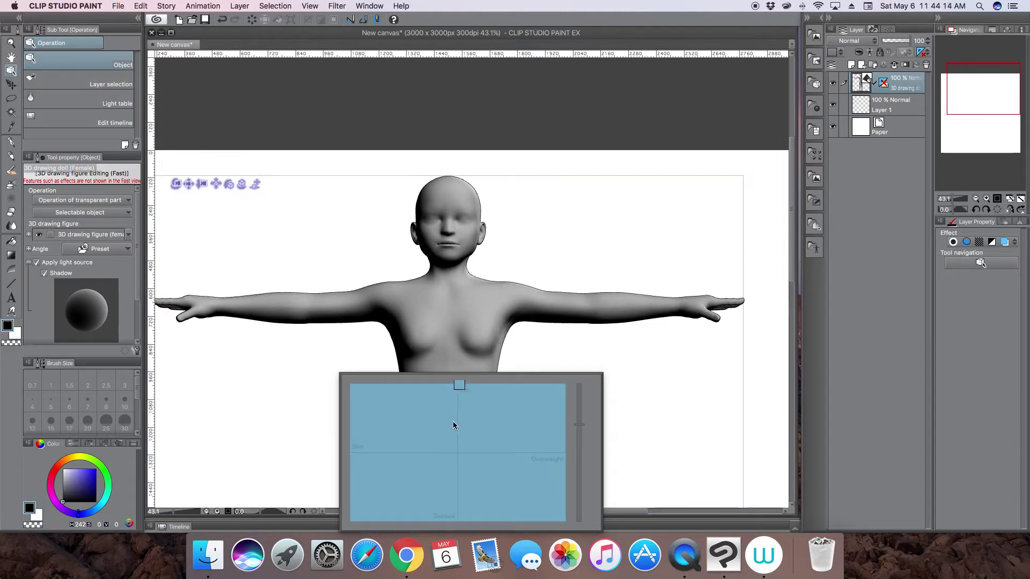
mouse_move(458, 385)
left_mouse_down()
mouse_move(350, 388)
mouse_move(343, 379)
left_mouse_up()
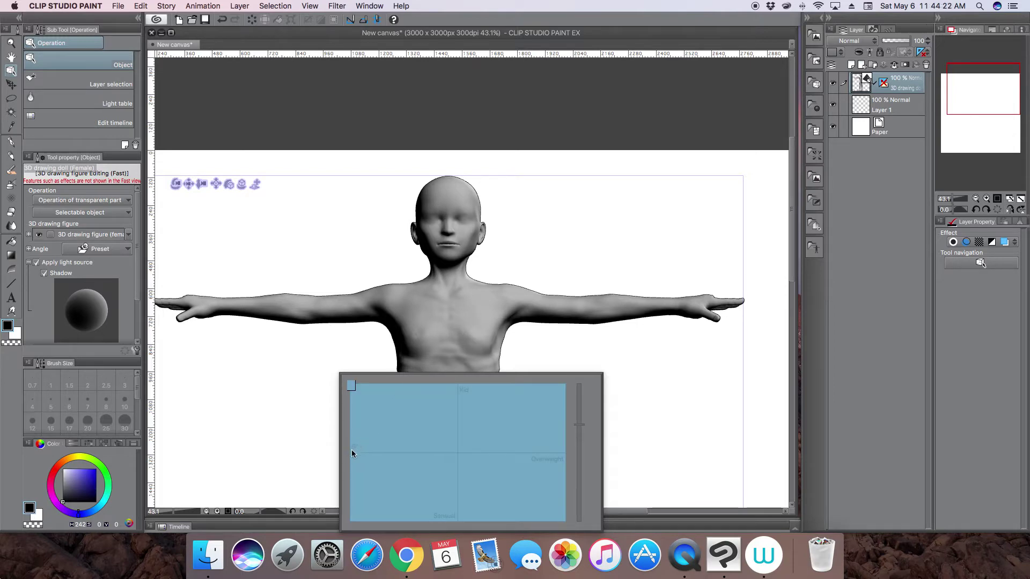
- Try the Overweight extreme, undo it with Cmd+Z, then drag toward Sensual for a curvier build
left_click(351, 386)
left_click_drag(352, 386, 566, 386)
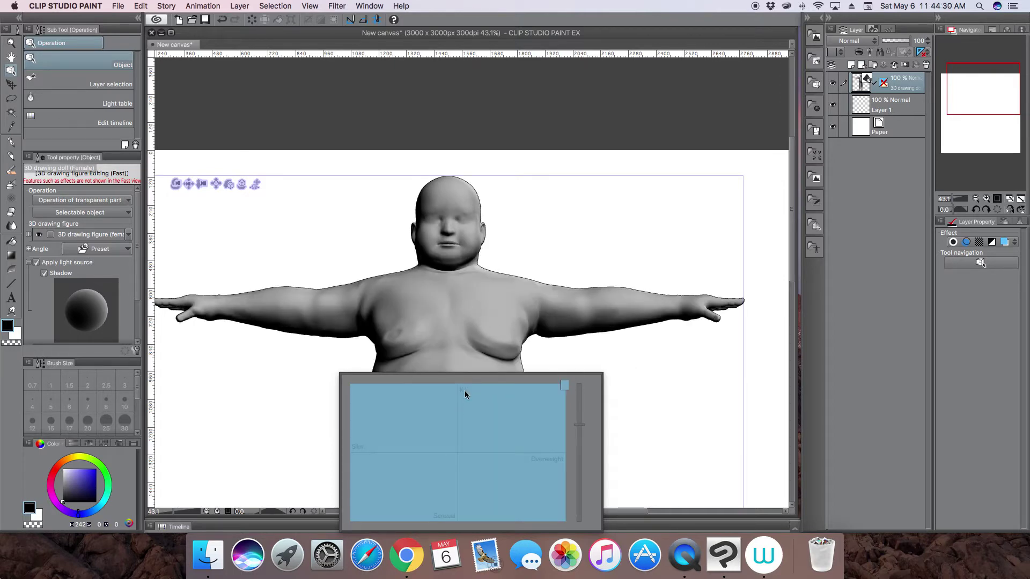
key("super+z")
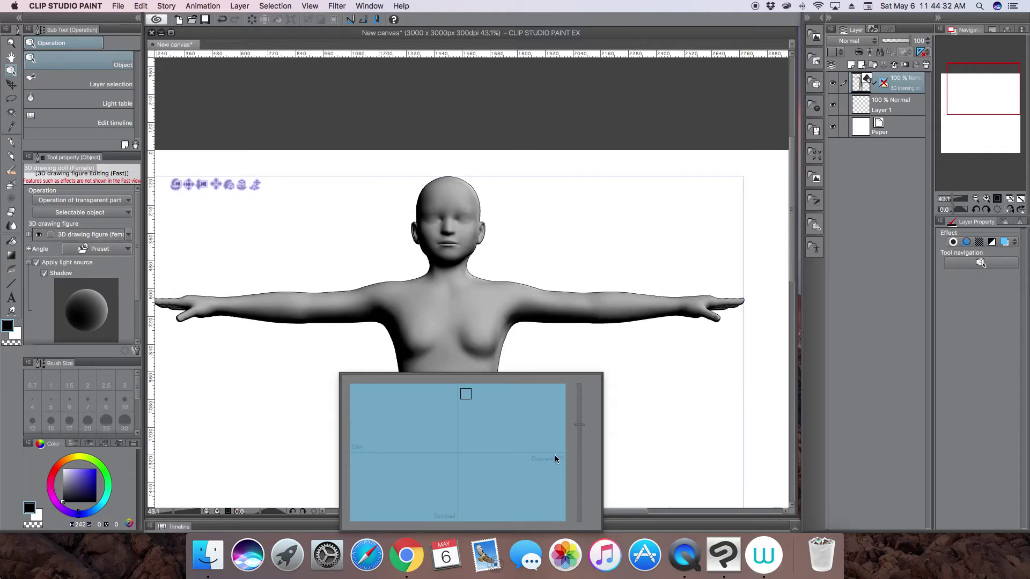
left_click_drag(464, 401, 431, 483)
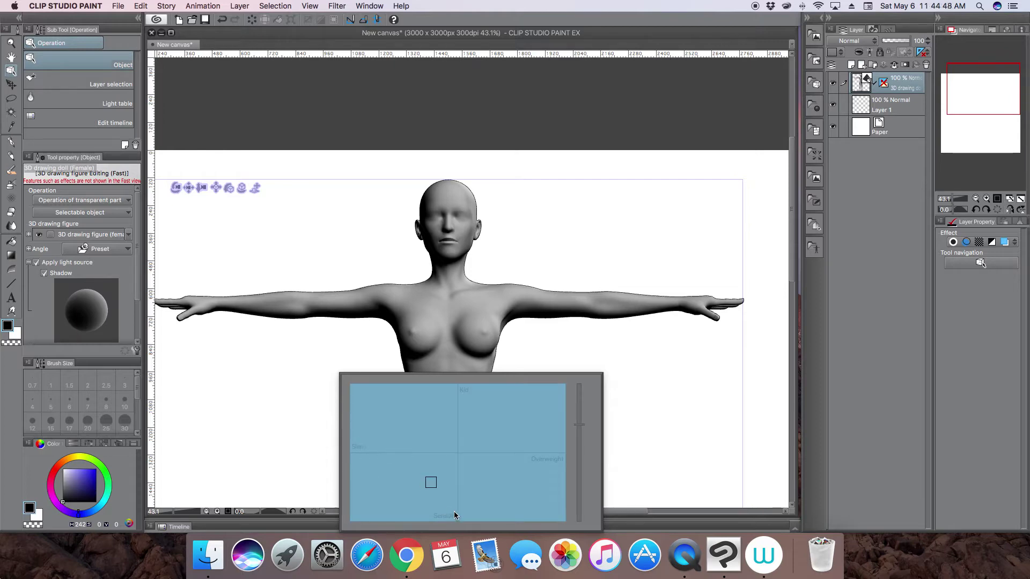
- Sweep the body-shape handle through Slim, Overweight and Sensual, then recentre it for a balanced build
left_click_drag(430, 483, 374, 484)
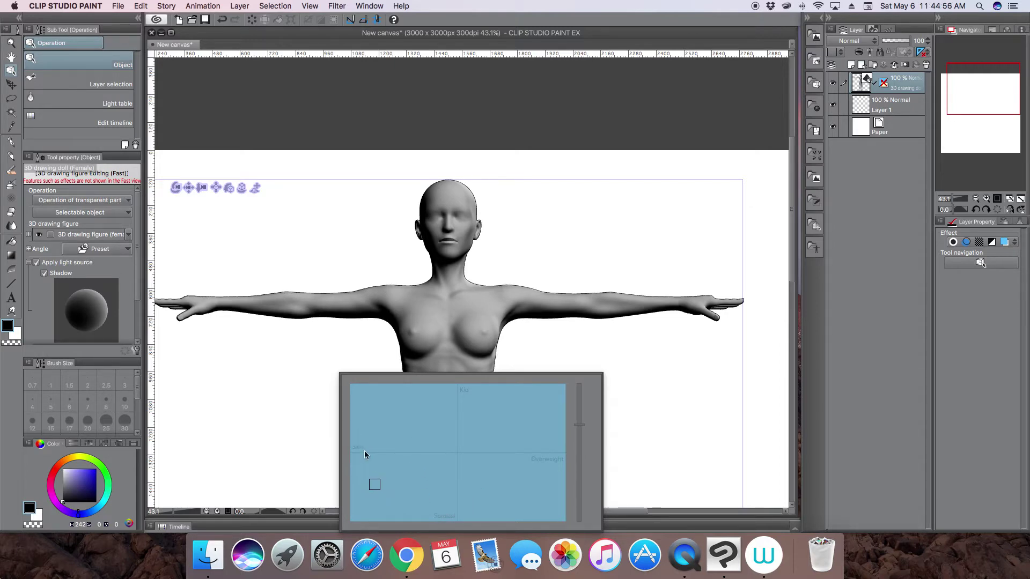
left_click_drag(374, 486, 375, 521)
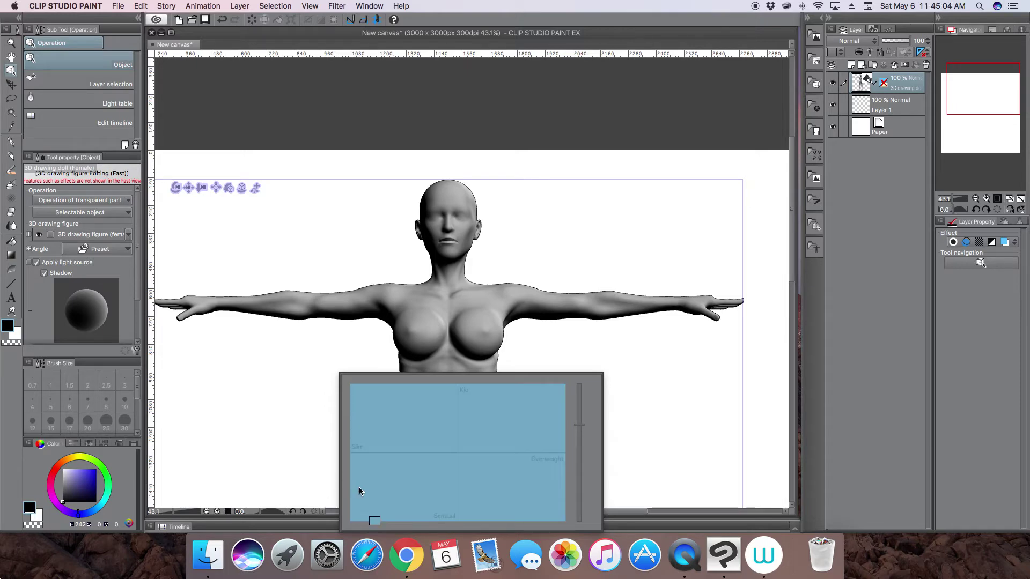
left_click(376, 523)
left_click_drag(376, 522, 351, 520)
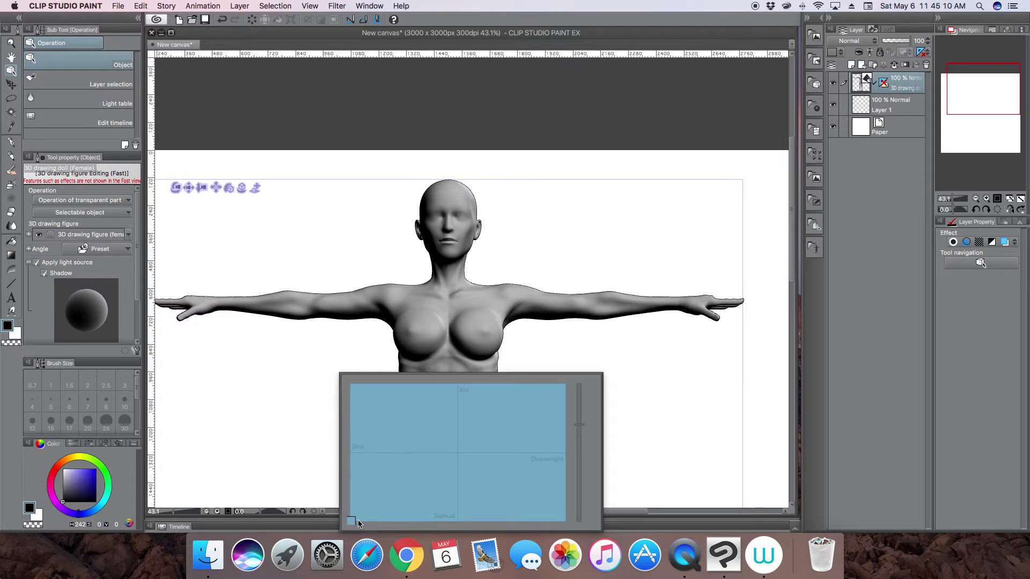
left_click_drag(358, 518, 564, 521)
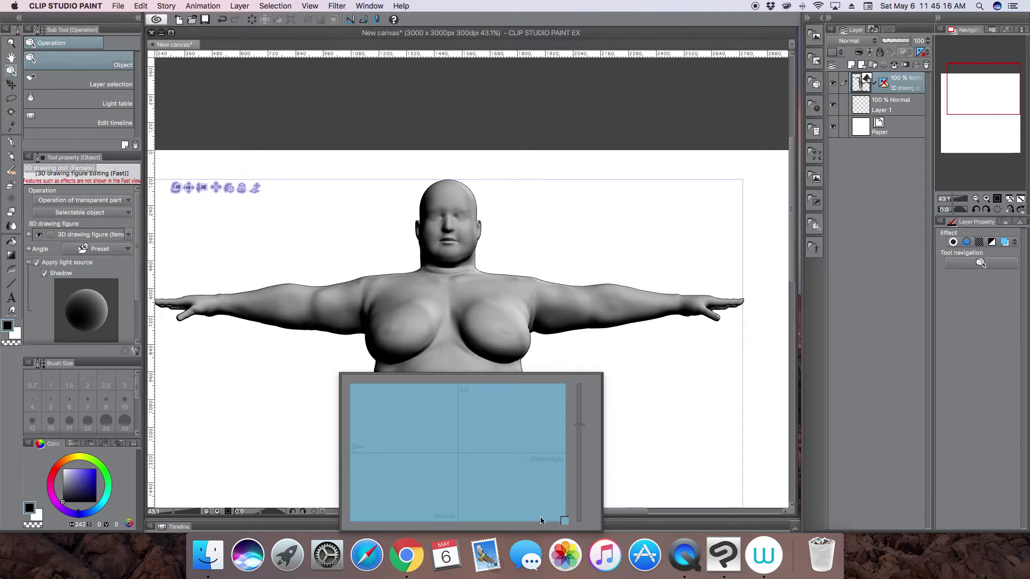
left_click(459, 521)
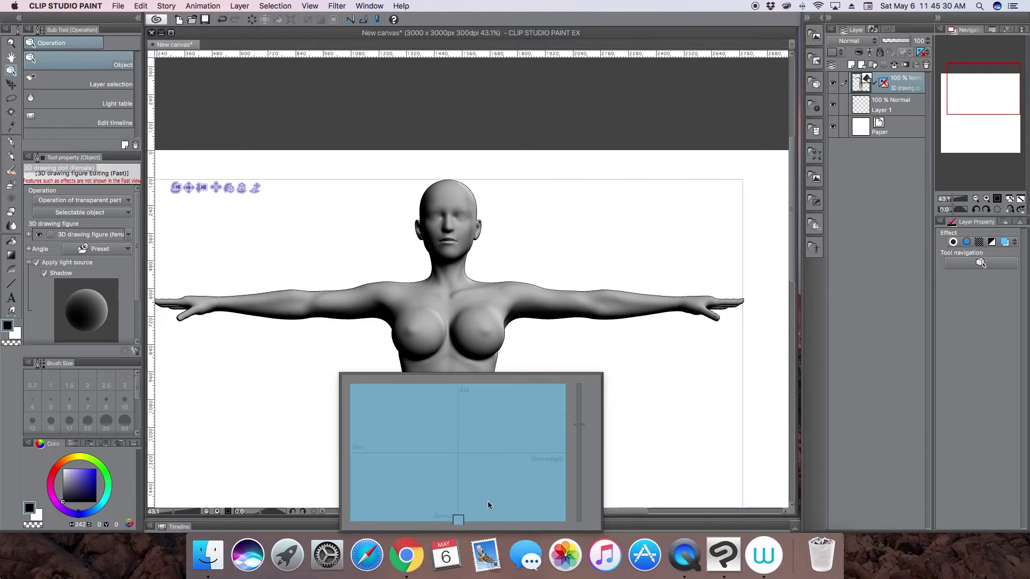
left_click(458, 454)
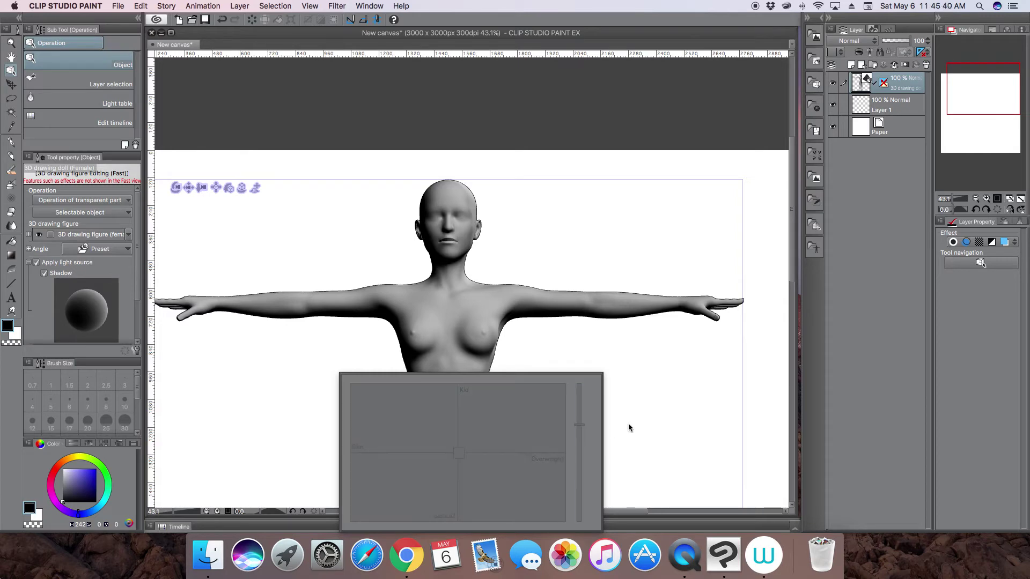
- Close the body-shape pad and set Sensual and Overweight to 0 in the body-type sliders
left_click(658, 420)
left_click(534, 502)
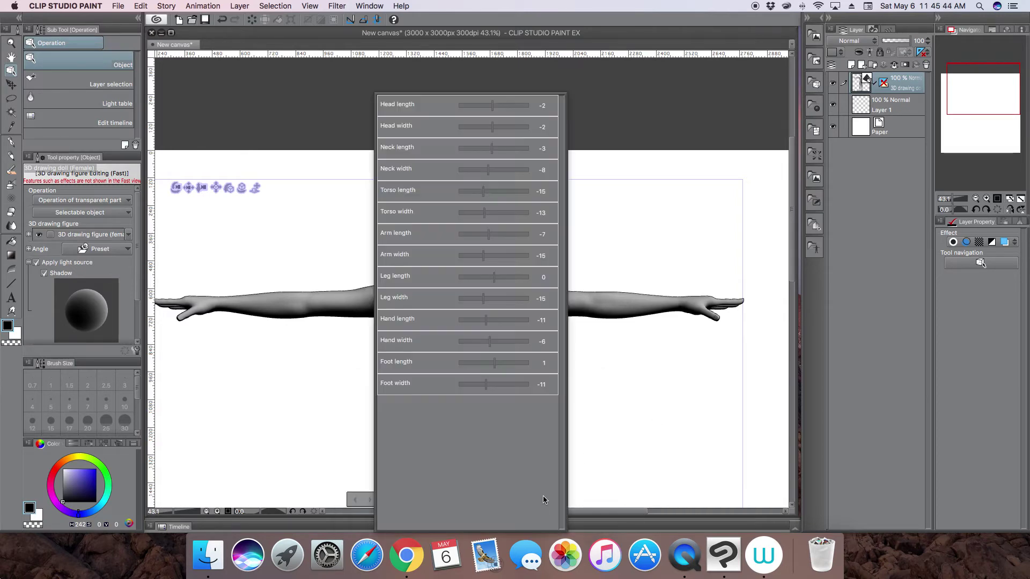
left_click(604, 421)
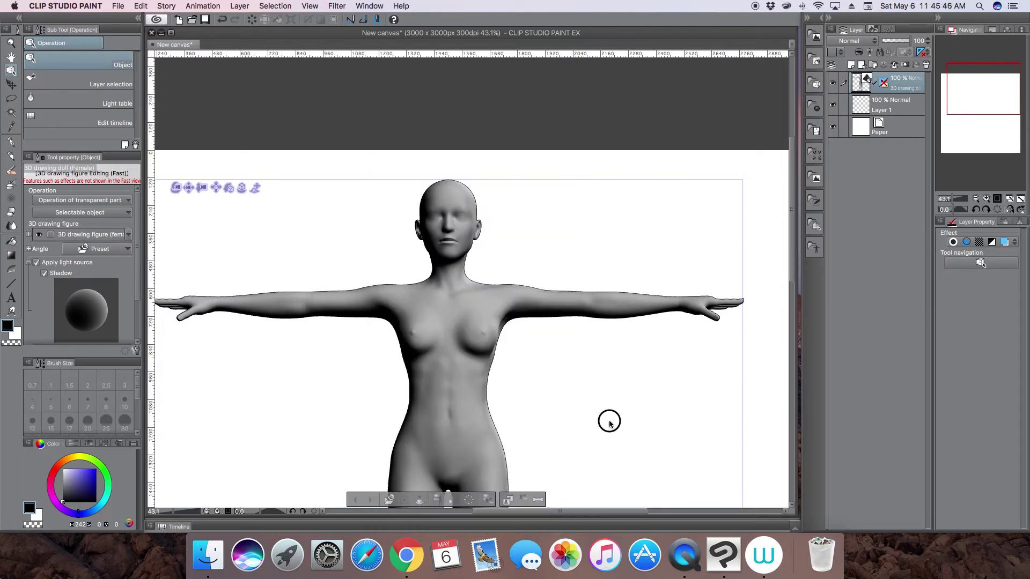
left_click(522, 501)
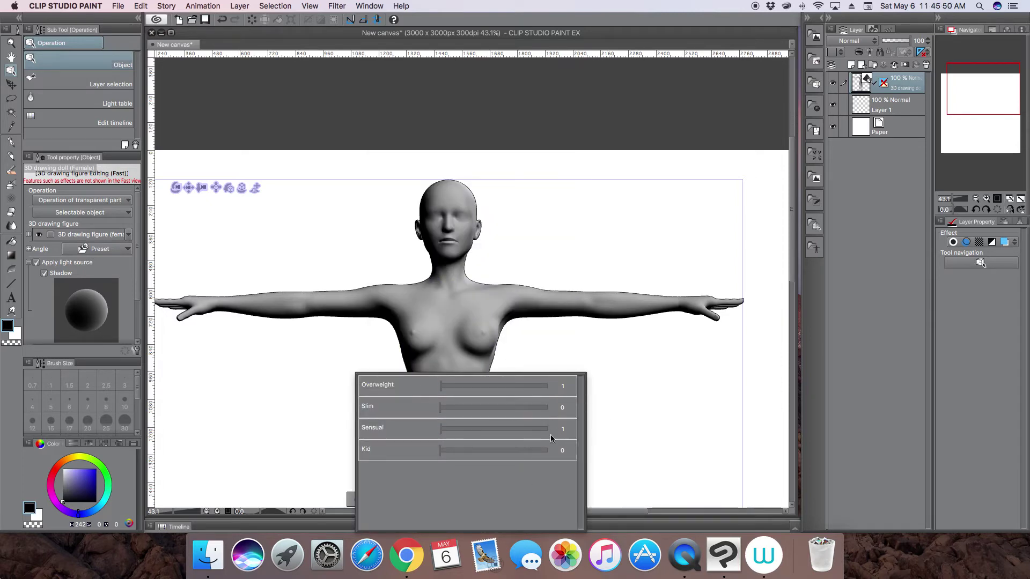
left_click(442, 429)
left_click(442, 387)
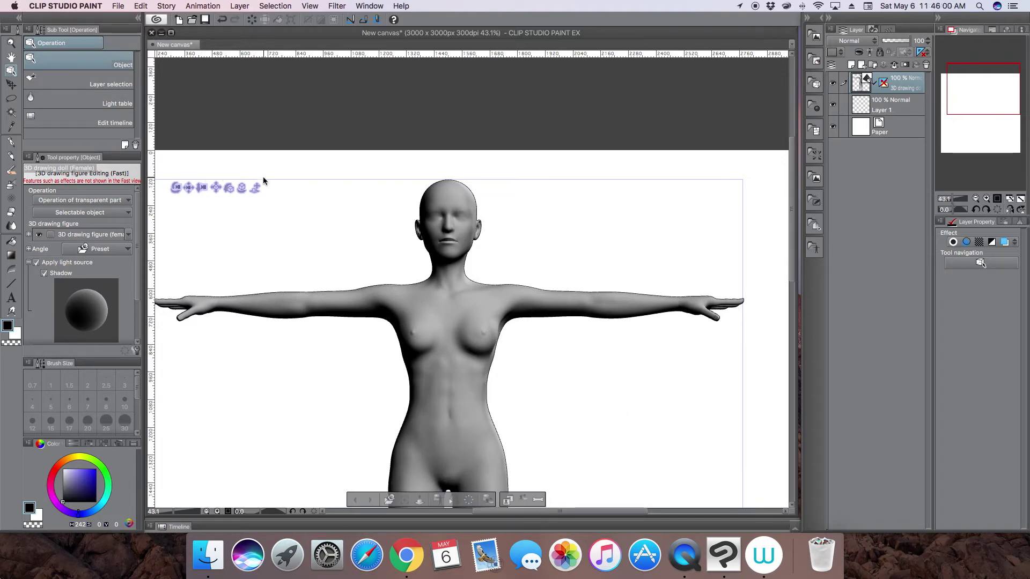
- Tilt the camera down and rotate the forearm and both upper arms into a rough pose
mouse_move(230, 190)
left_mouse_down()
mouse_move(230, 240)
mouse_move(216, 233)
mouse_move(216, 189)
left_mouse_up()
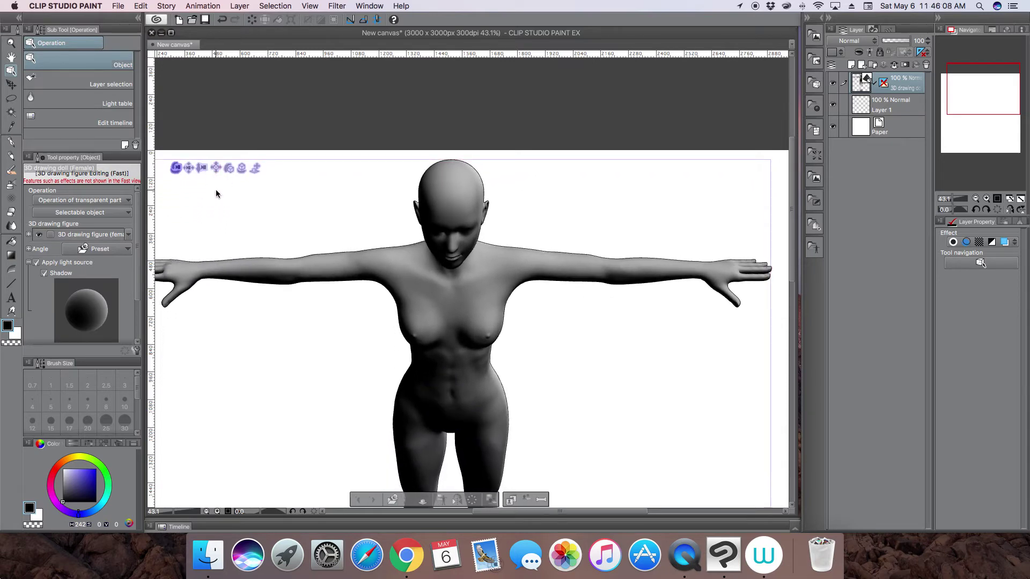
left_click(633, 285)
left_click_drag(631, 283, 572, 300)
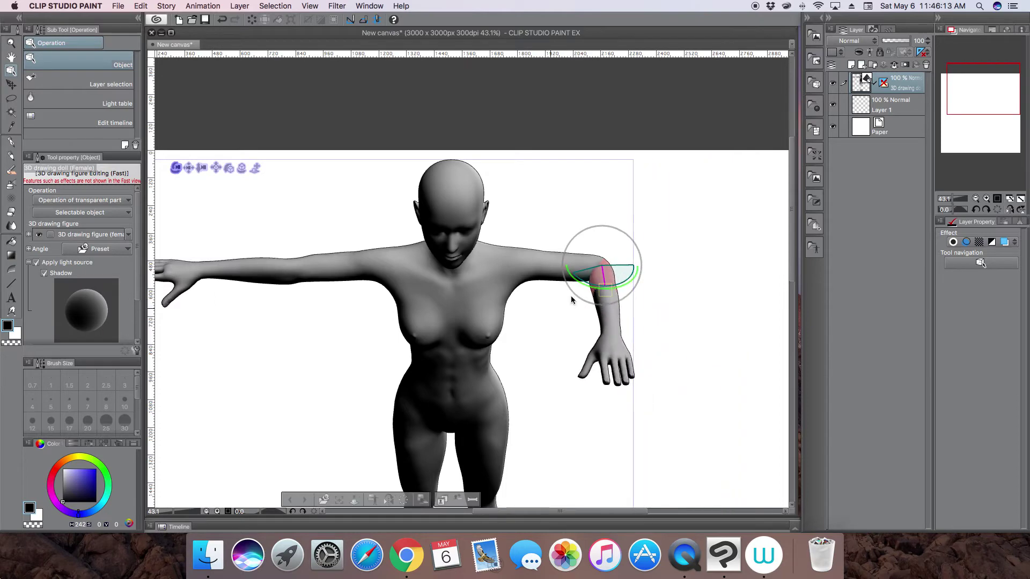
left_click(292, 276)
left_click_drag(321, 282, 371, 263)
left_click(601, 272)
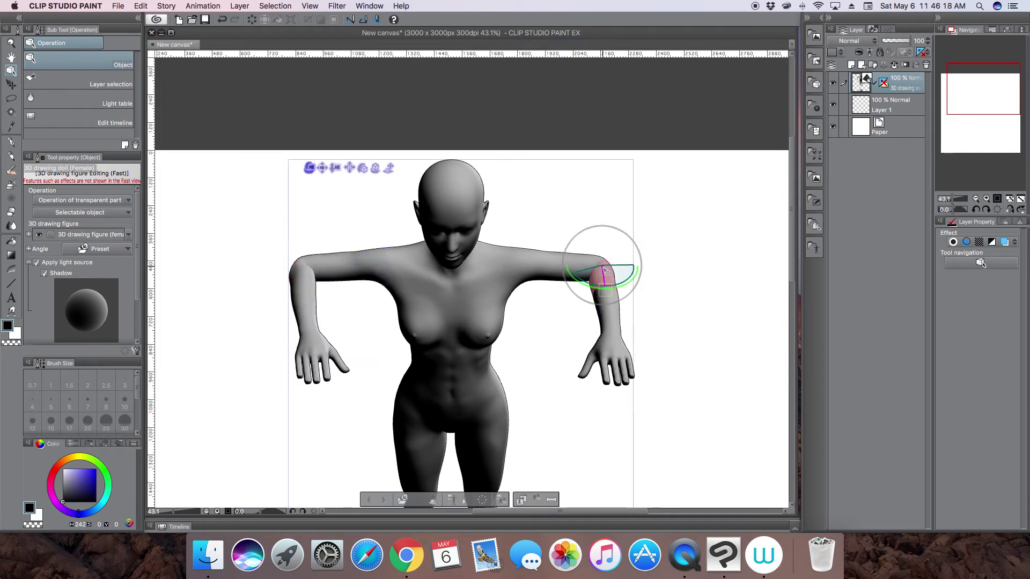
left_click_drag(621, 284, 580, 258)
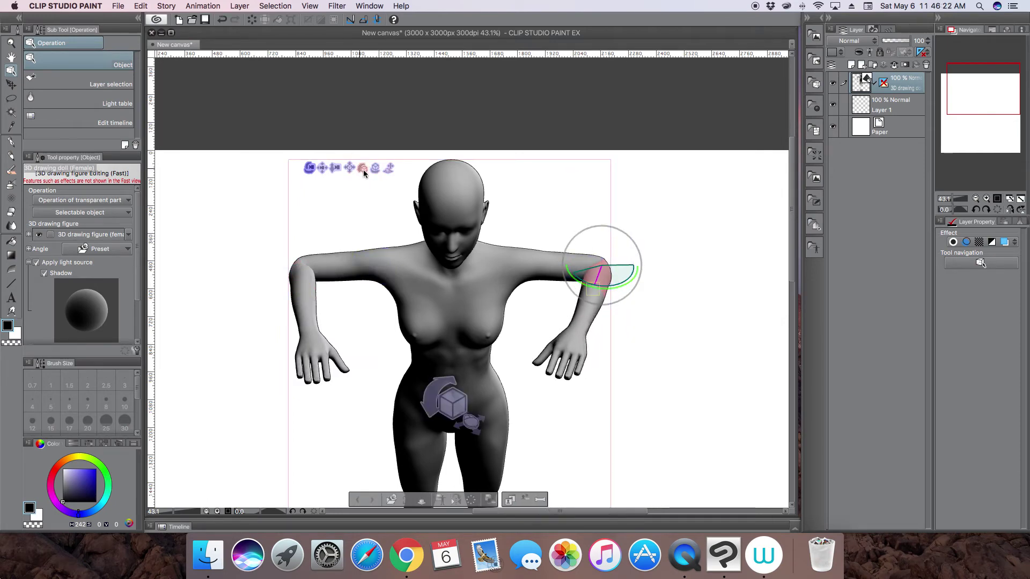
- Hang the left arm down, raise the right forearm with hand up, and reposition the doll
left_click_drag(363, 170, 363, 142)
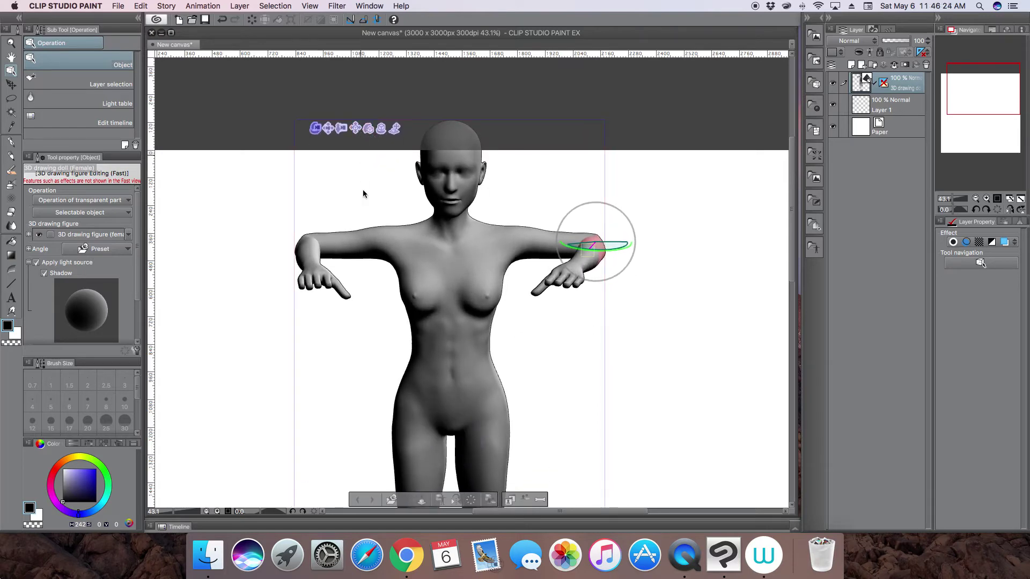
left_click(385, 237)
left_click_drag(393, 226, 394, 273)
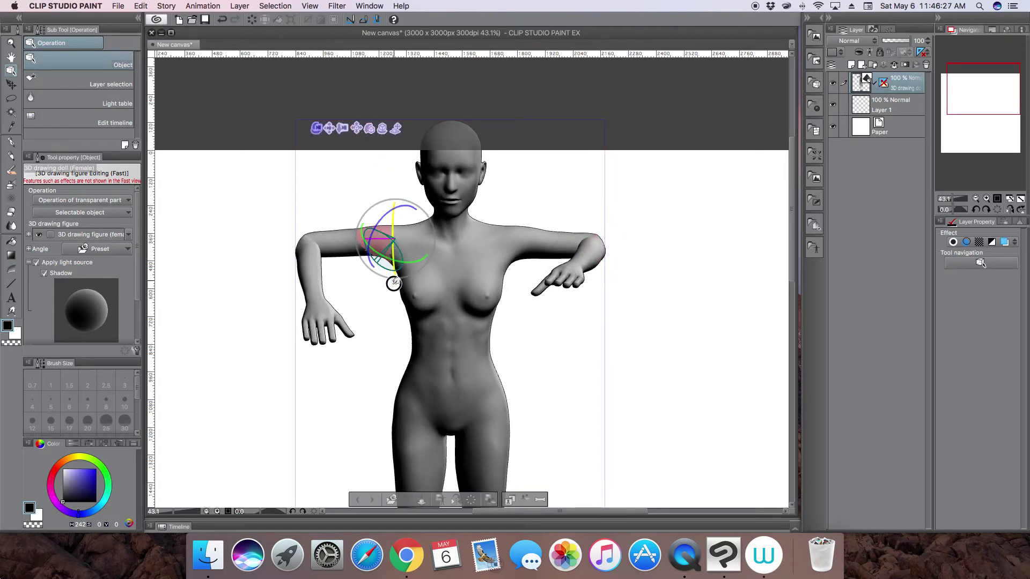
left_click(535, 244)
left_click_drag(512, 239, 518, 177)
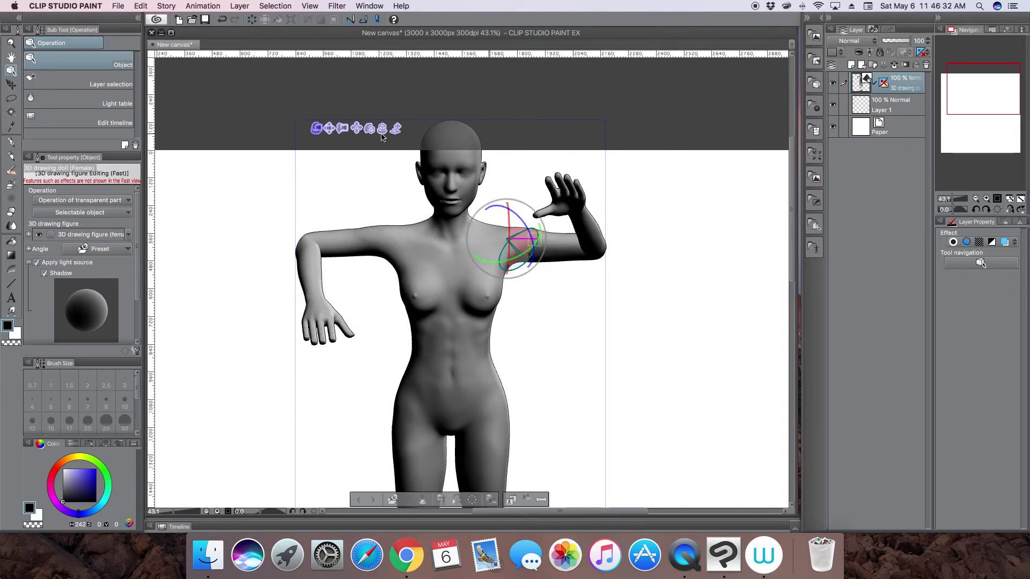
left_click_drag(382, 137, 358, 170)
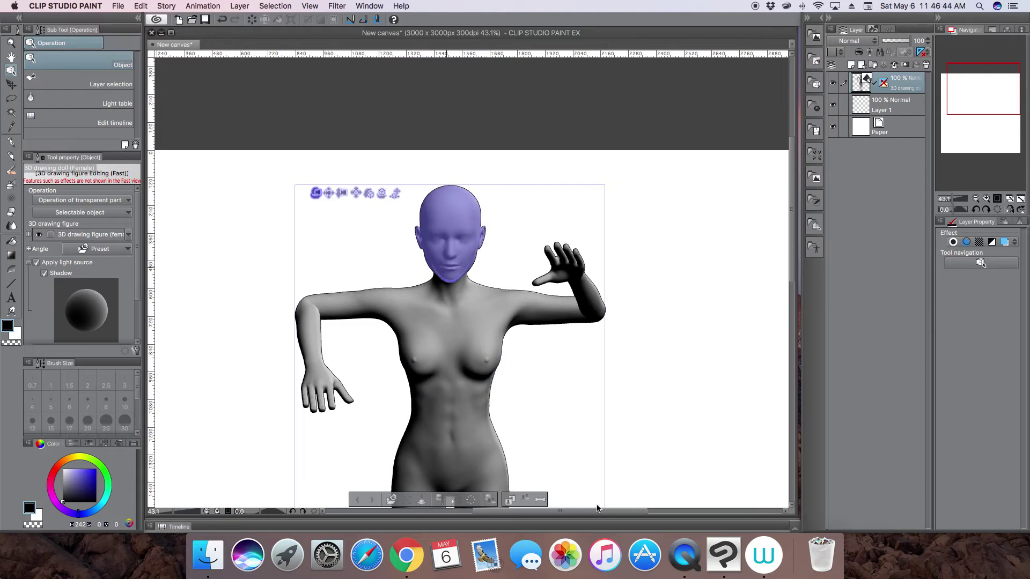
left_click_drag(597, 510, 555, 510)
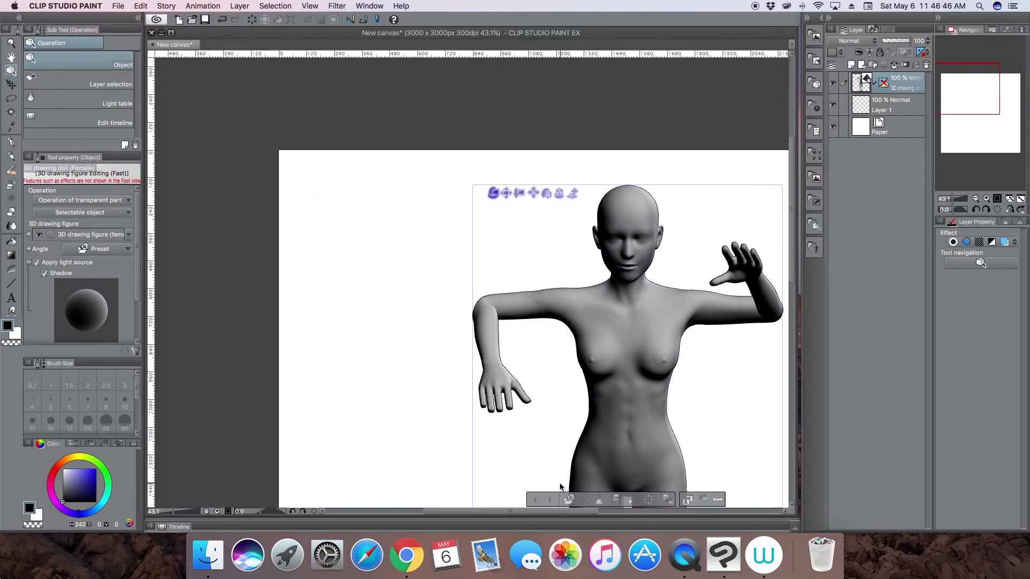
left_click(136, 353)
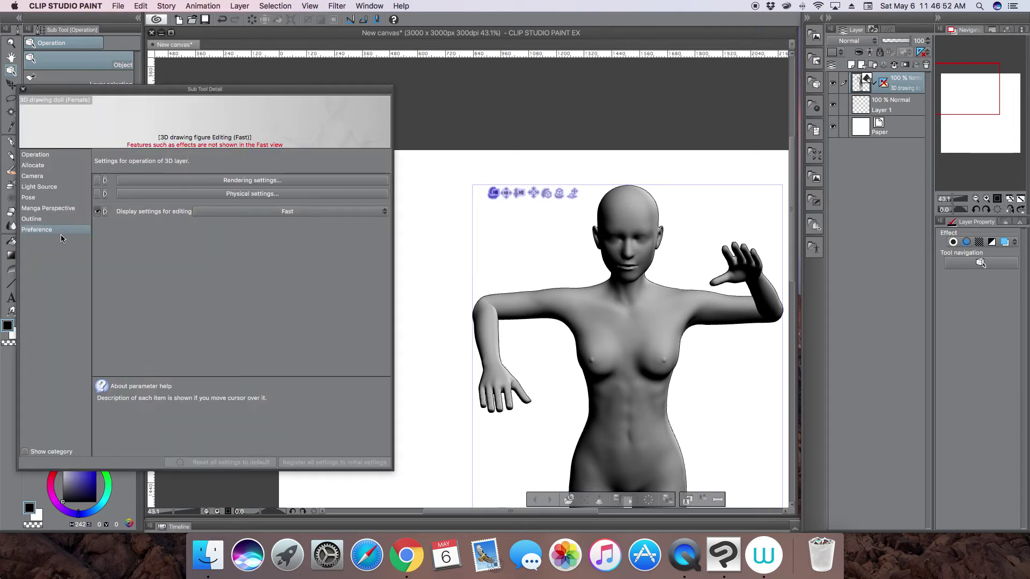
- Browse Operation and Preference, cancel Rendering settings, and switch Sub Tool Detail to the Pose category
left_click(53, 153)
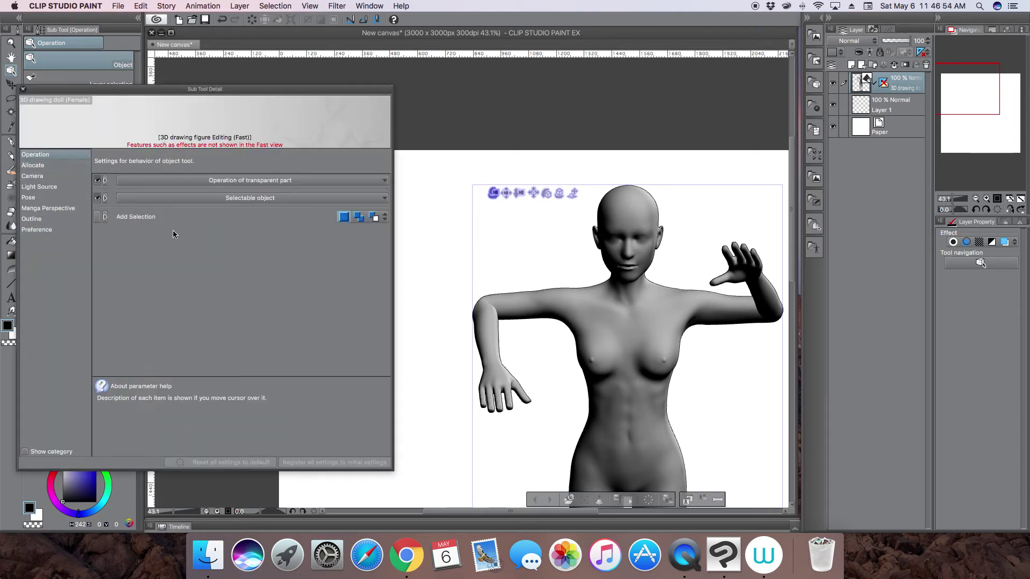
left_click(58, 231)
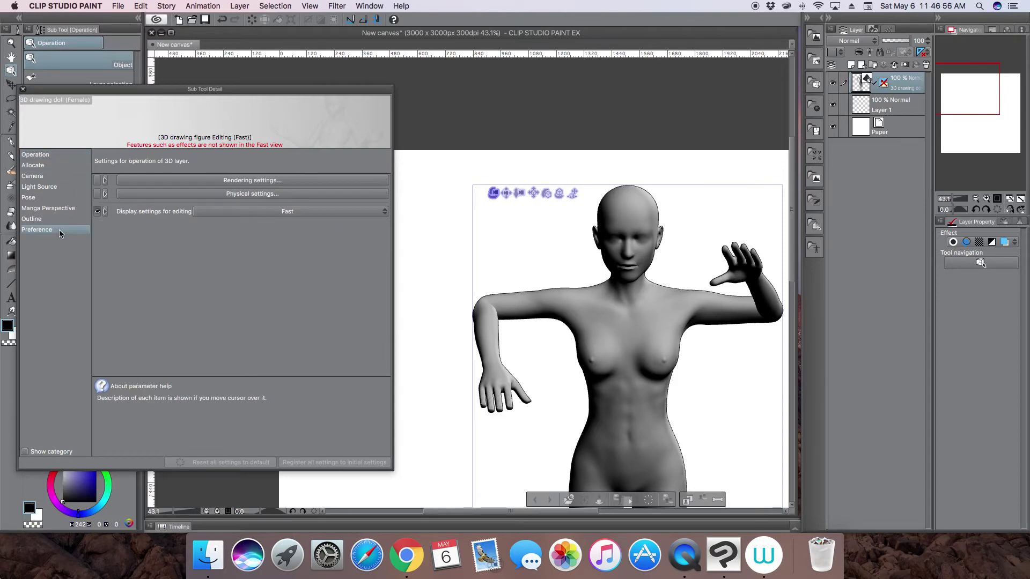
left_click(271, 183)
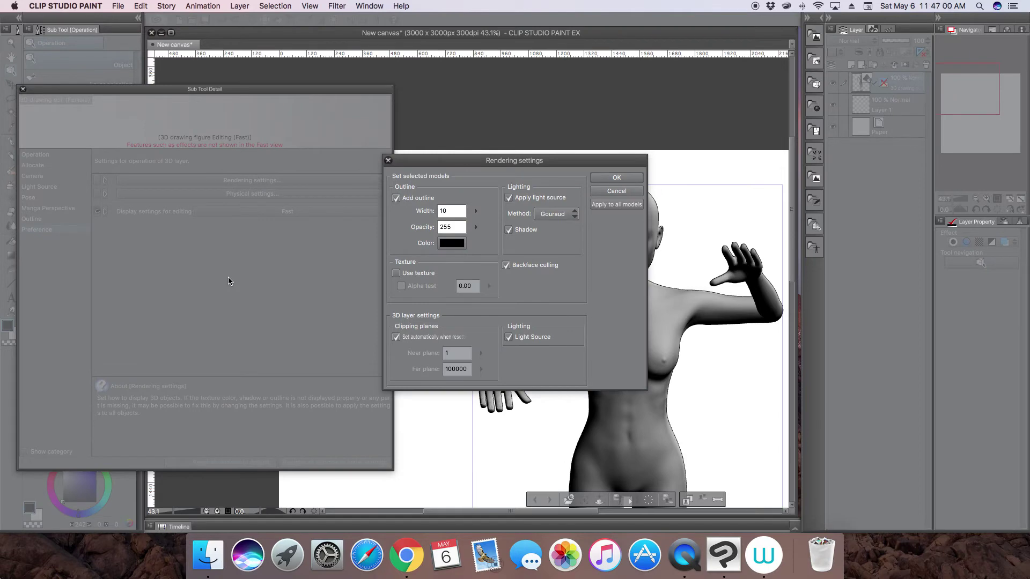
left_click(616, 191)
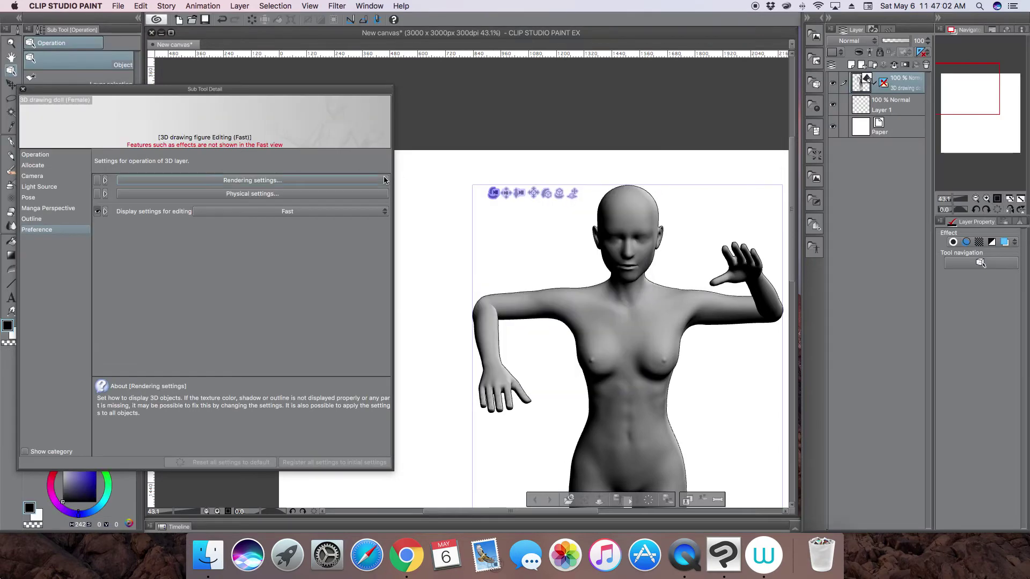
left_click(32, 197)
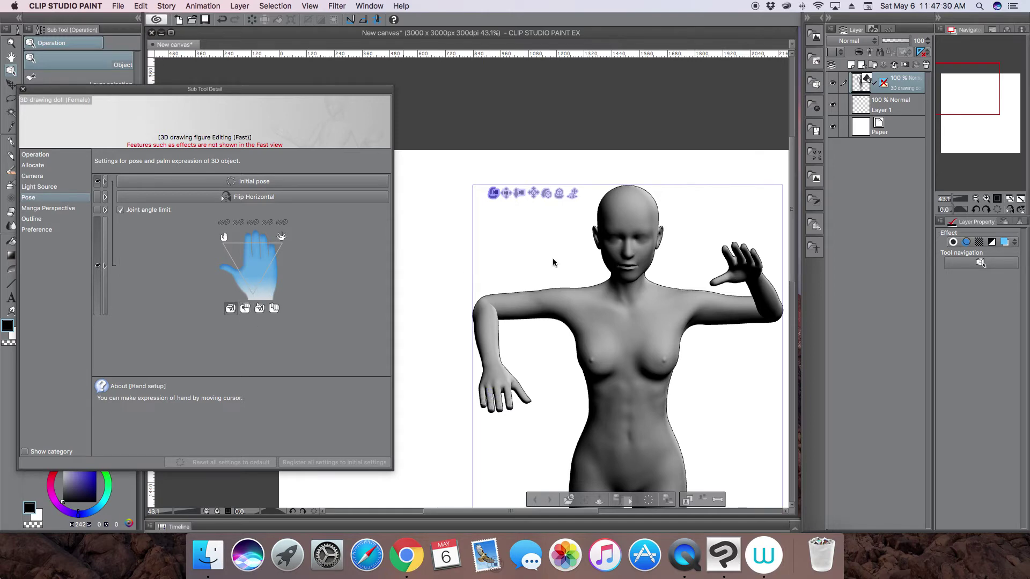
- Curl the doll's hands into fists, cycle through the hand presets, and finish on the thumb-out fist
left_click(489, 336)
left_click_drag(253, 288, 252, 299)
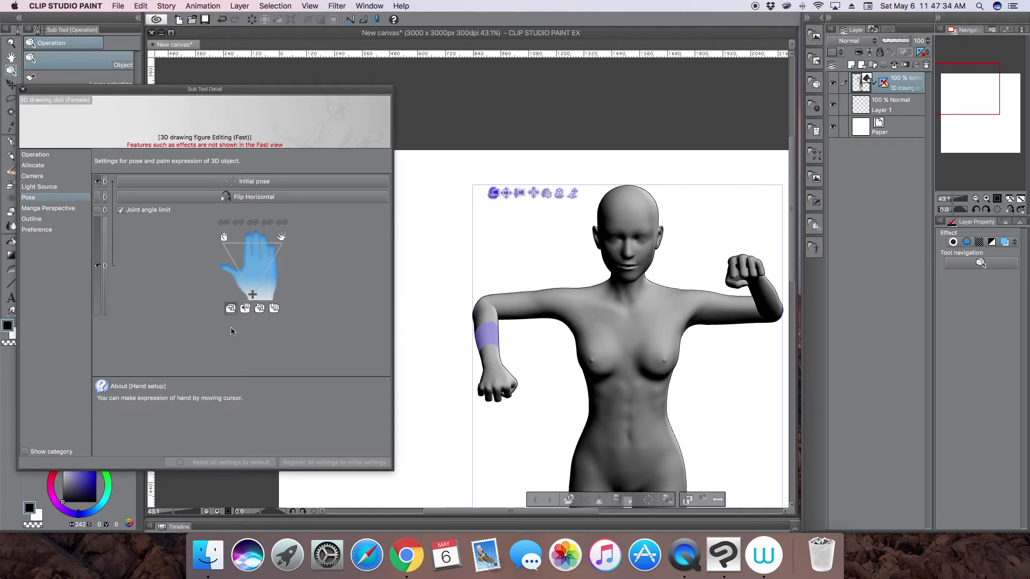
left_click(230, 309)
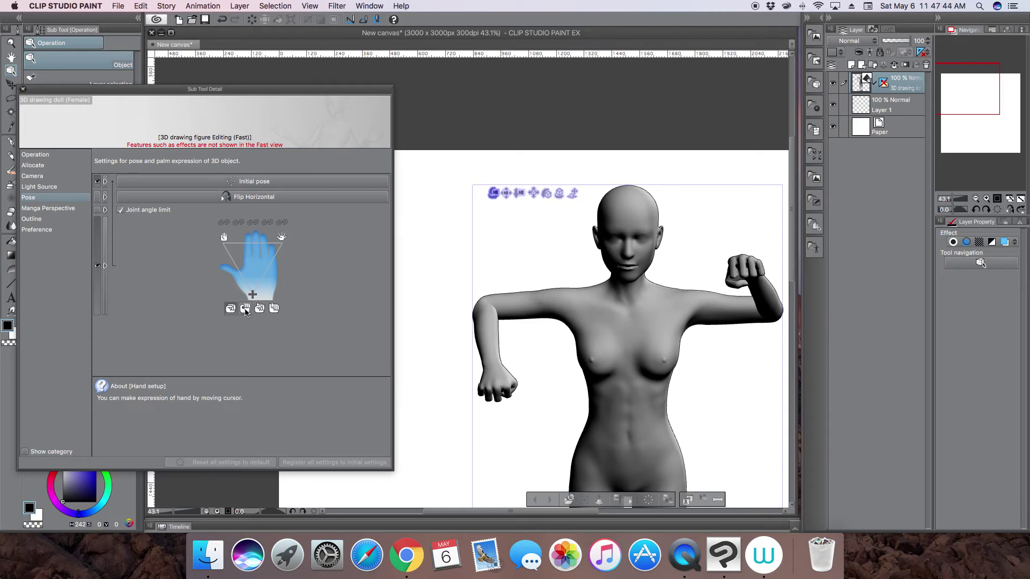
left_click(245, 309)
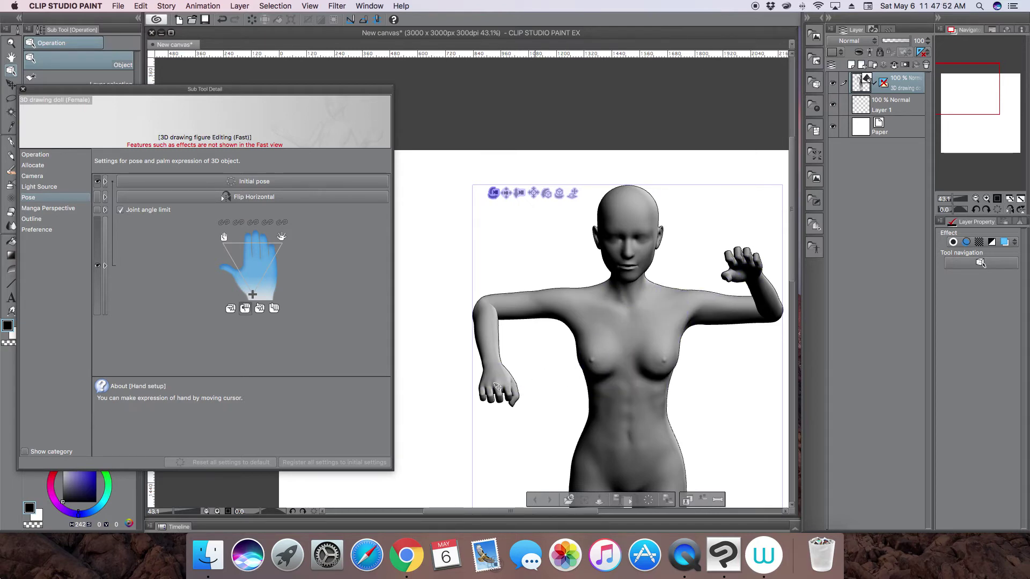
left_click(259, 310)
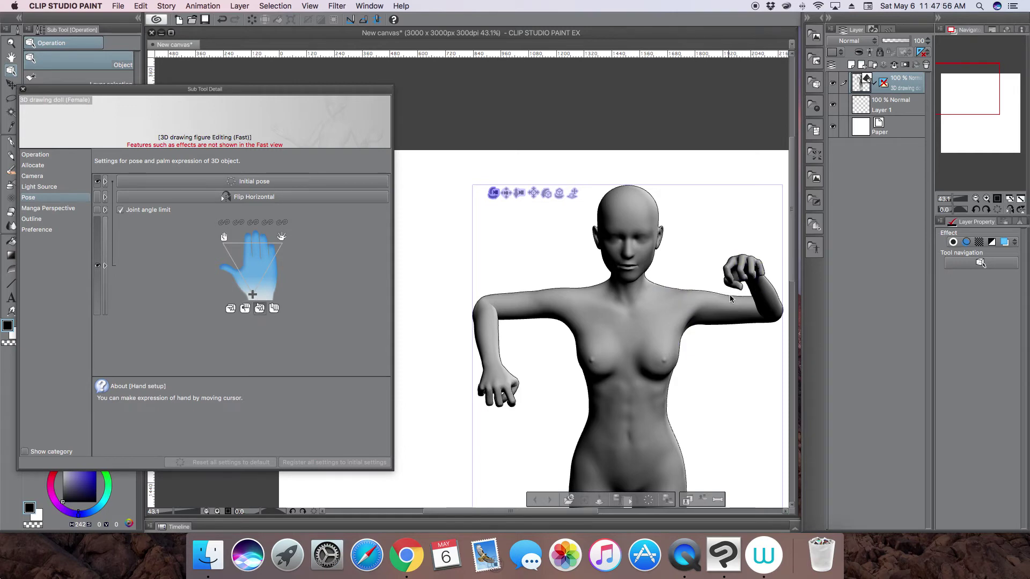
left_click(274, 309)
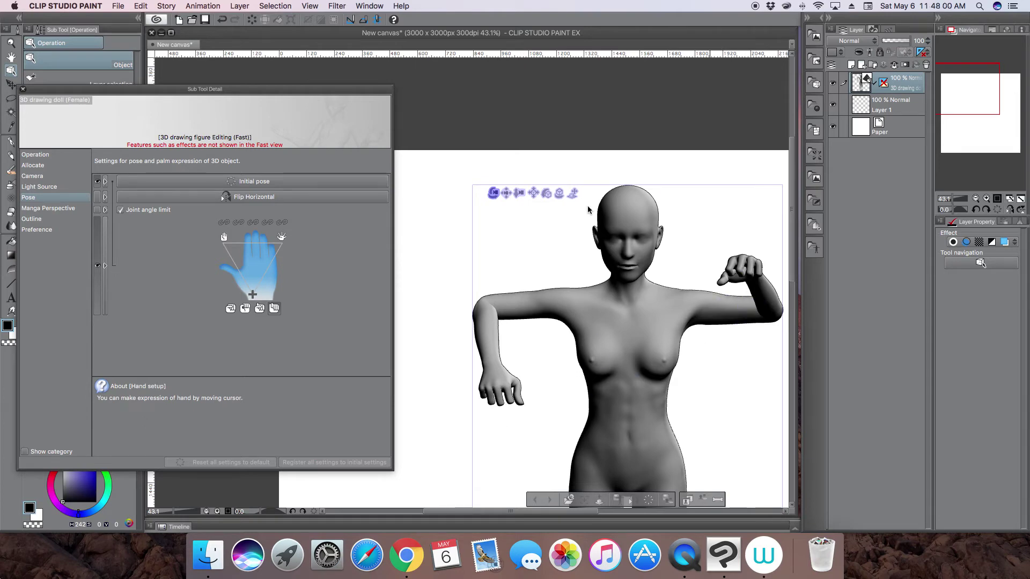
- Move the camera in and back slightly, then open the raised hand into a spread pose
left_click_drag(518, 192, 523, 225)
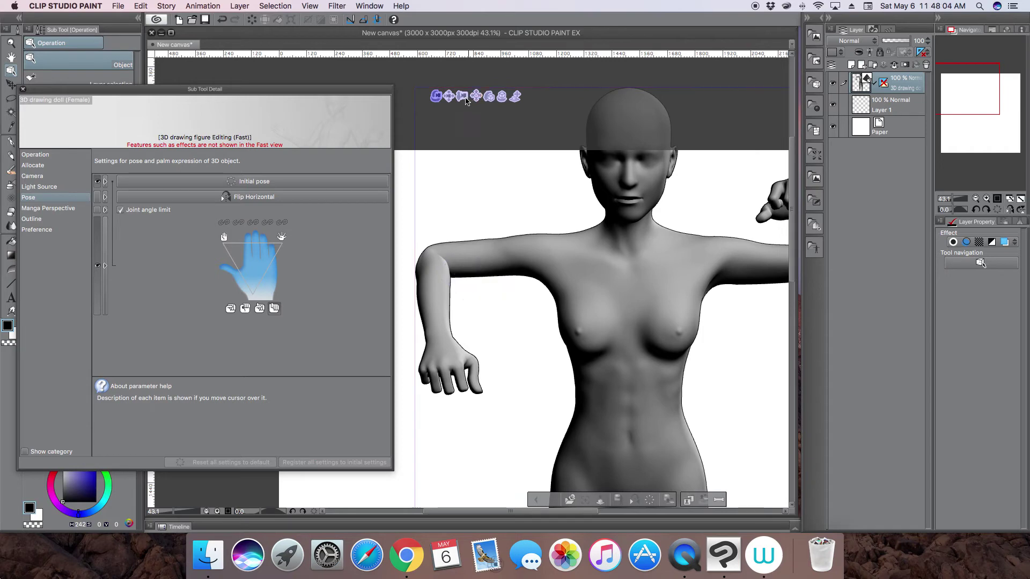
left_click_drag(463, 97, 439, 143)
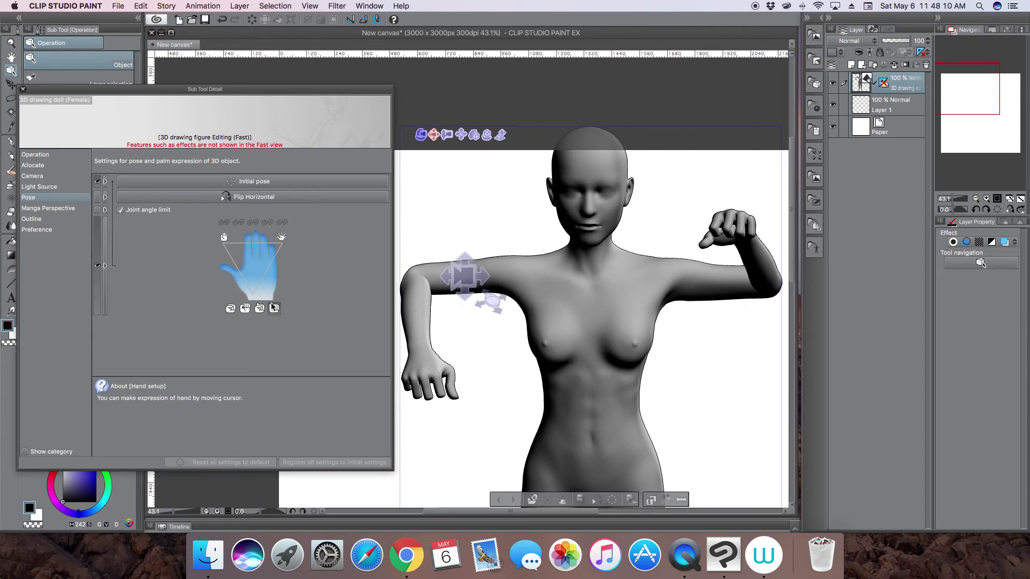
left_click_drag(228, 250, 220, 243)
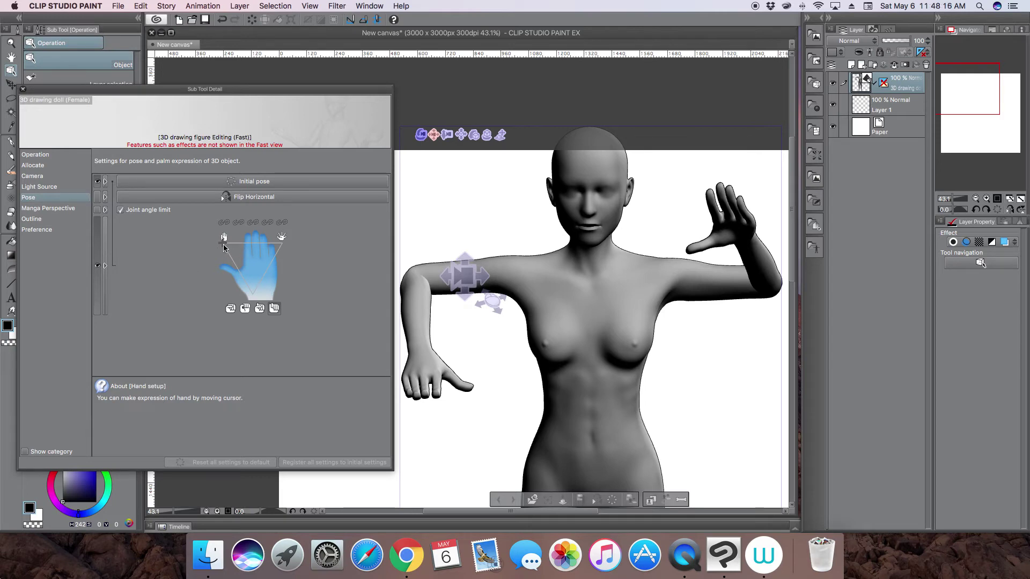
- Spread both of the doll's hands open and lock the first finger in Hand setup
left_click_drag(224, 247, 286, 242)
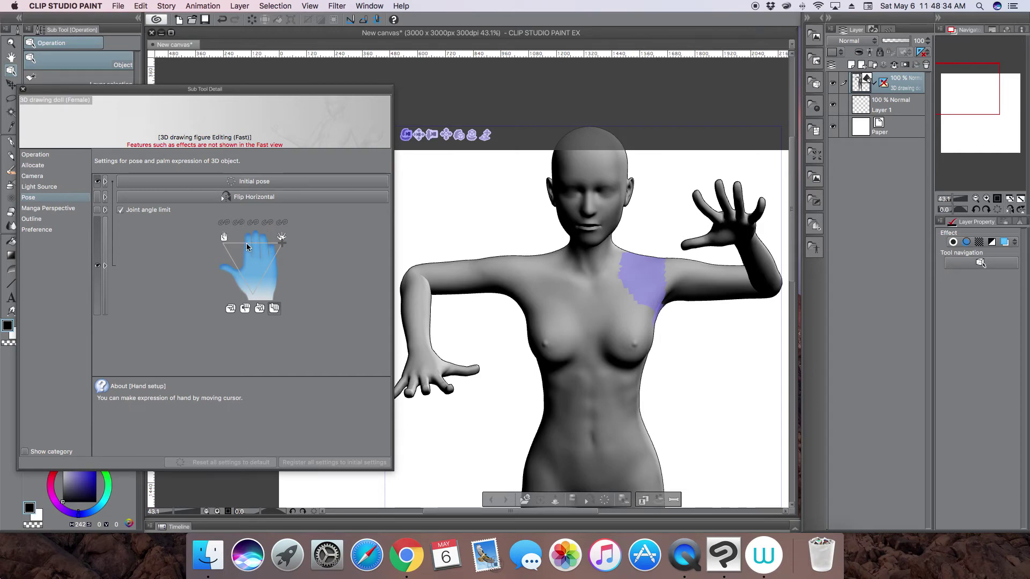
left_click(225, 224)
- Lock the second finger, curl the hands into a pointing pose, and apply the first hand preset
left_click(238, 224)
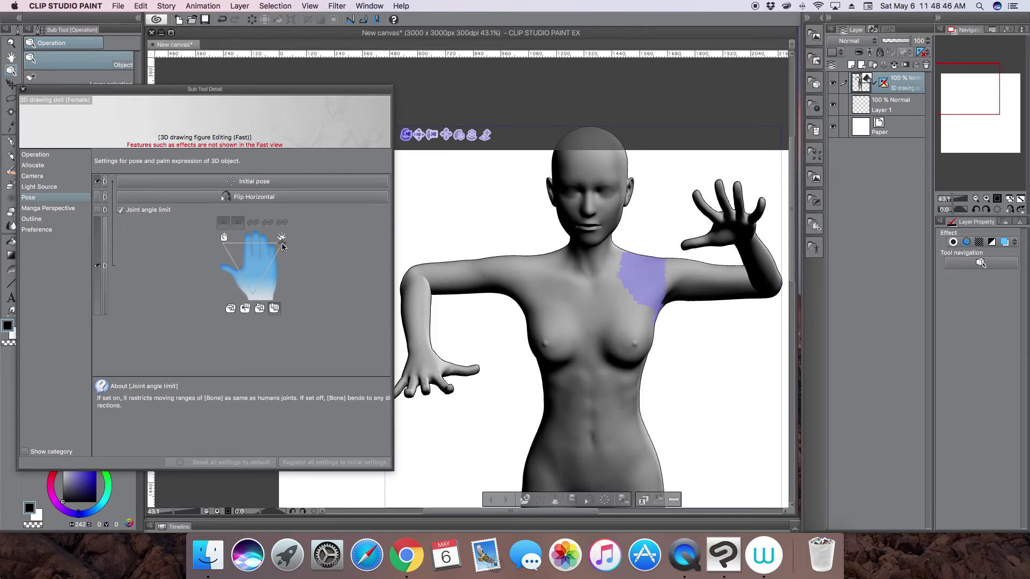
left_click_drag(279, 243, 253, 282)
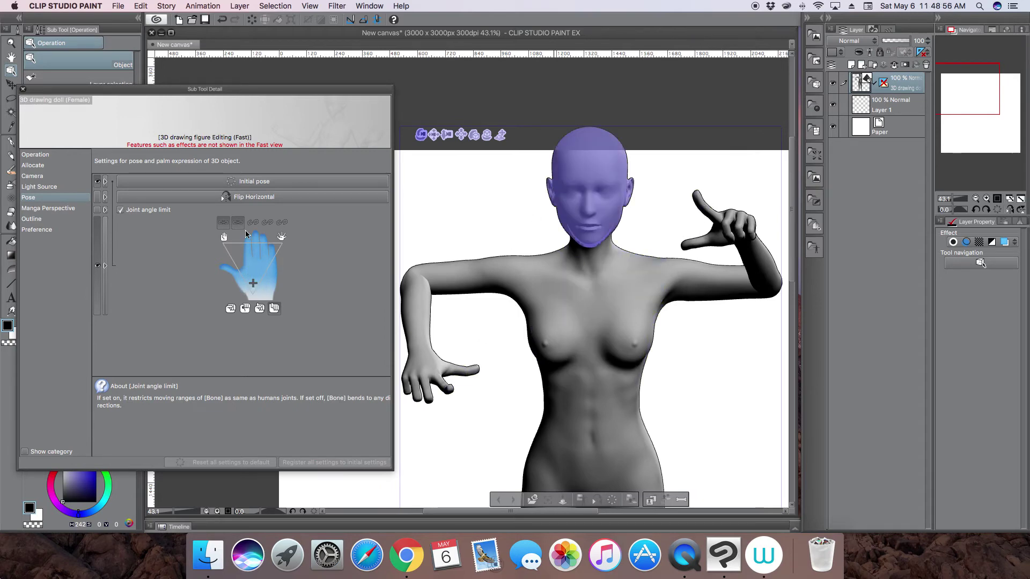
left_click_drag(253, 288, 253, 294)
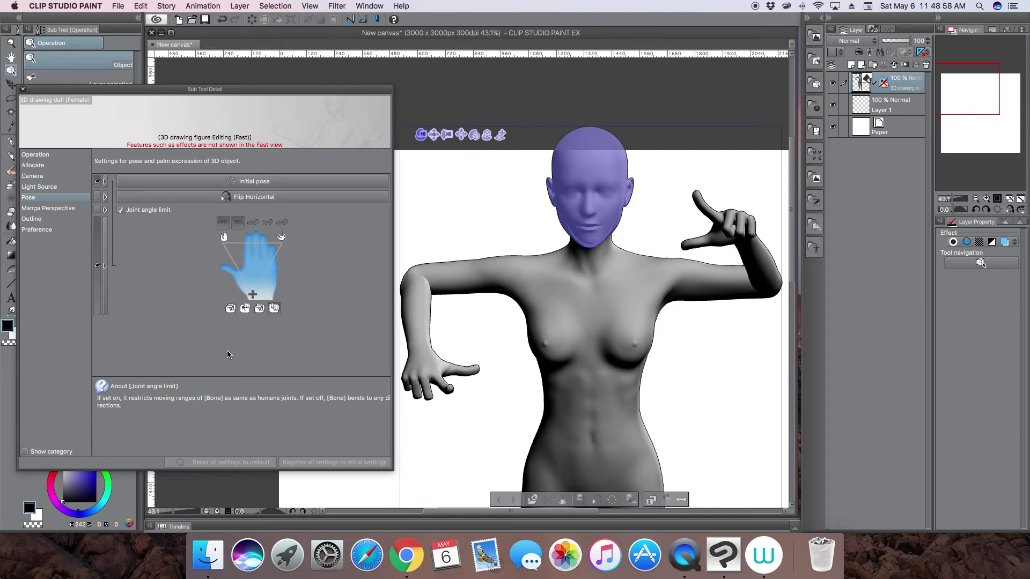
left_click(253, 296)
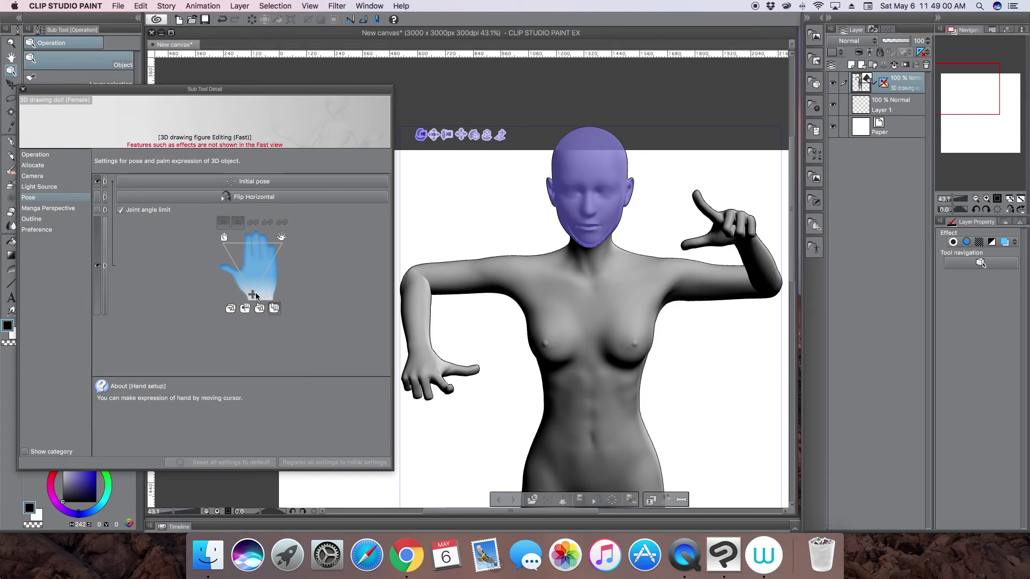
left_click(230, 310)
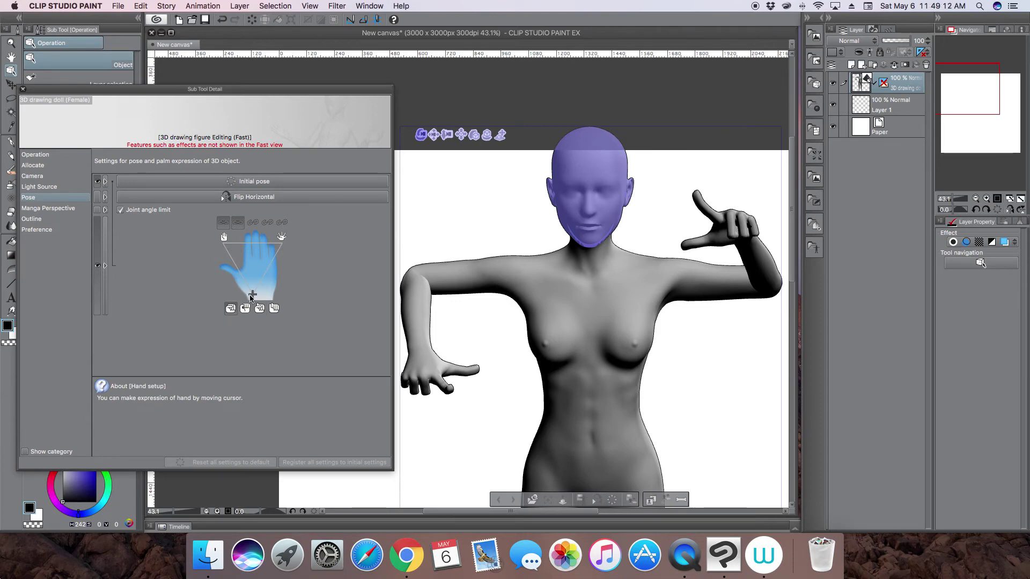
- Curl both hands partly closed, bending the raised one, and close the Sub Tool Detail palette
left_click_drag(252, 294, 254, 265)
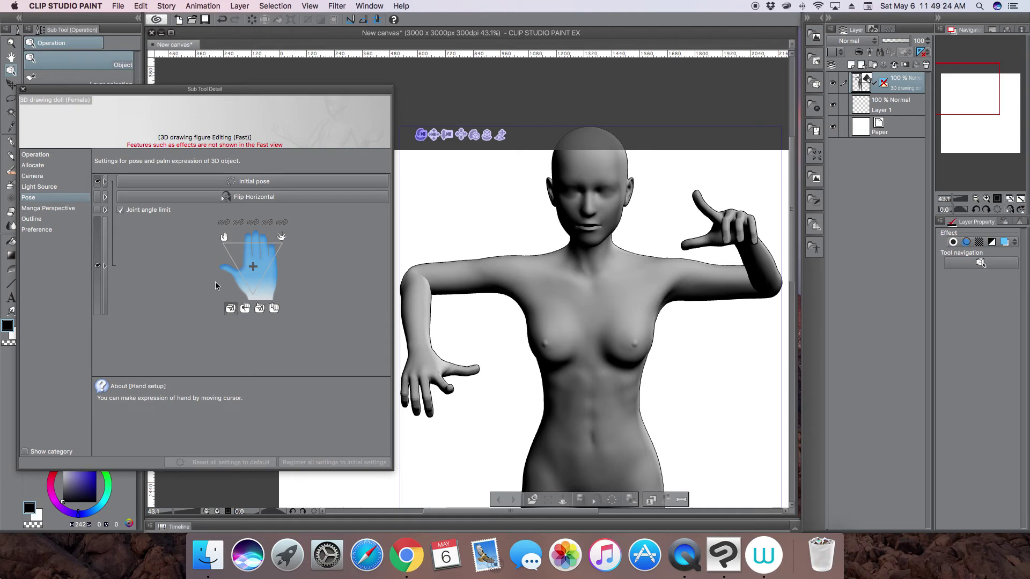
mouse_move(254, 267)
left_mouse_down()
mouse_move(274, 260)
mouse_move(255, 264)
left_mouse_up()
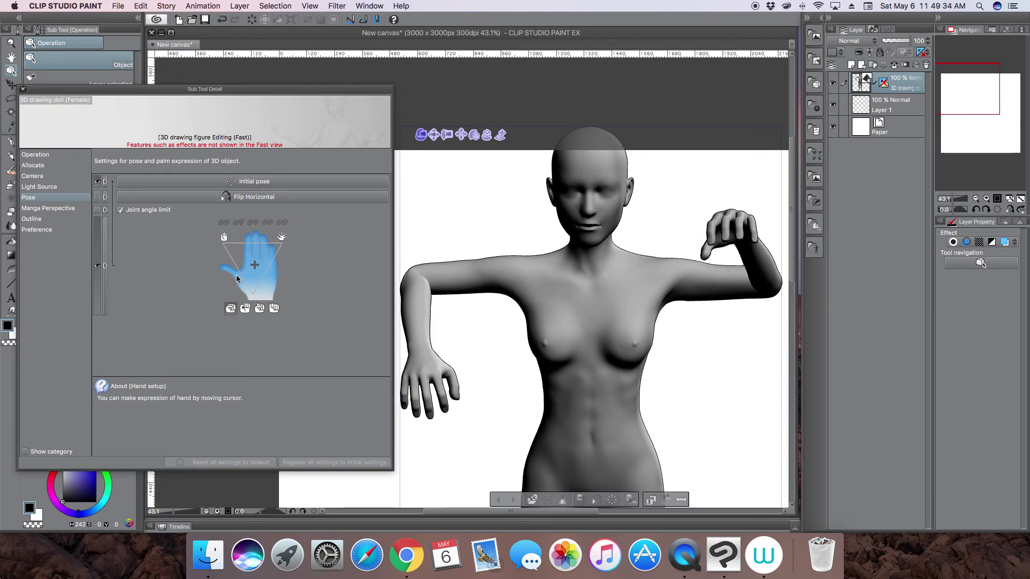
left_click(24, 90)
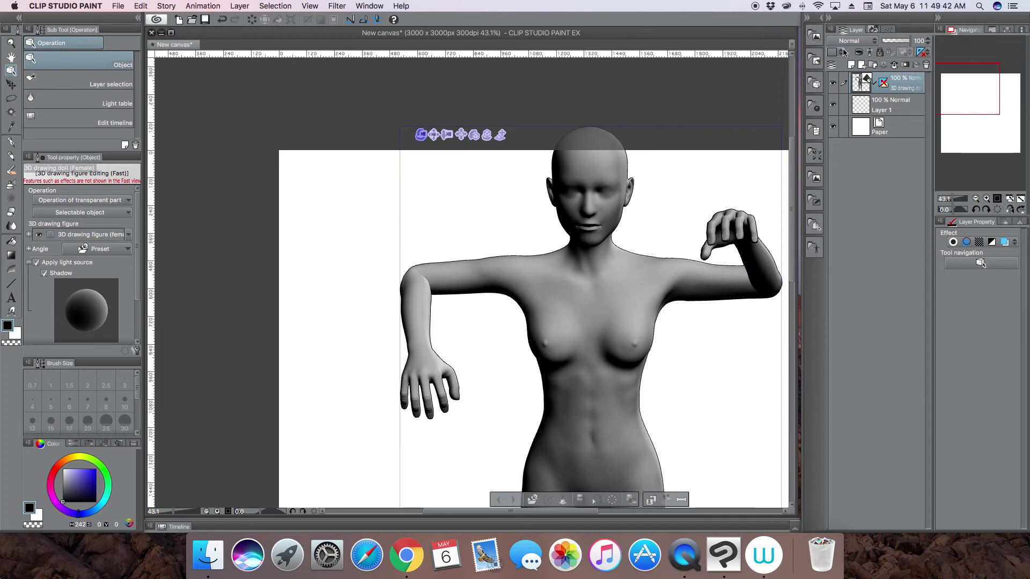
- Apply the Amazing Fly pose from Material [Pose] to the doll and collapse the library
left_click(820, 20)
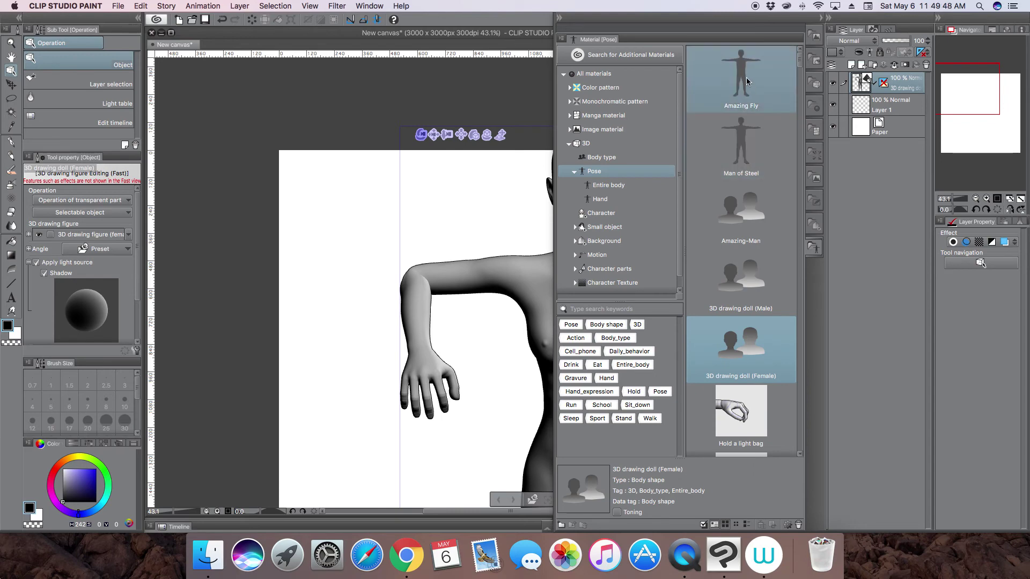
left_click_drag(742, 73, 527, 275)
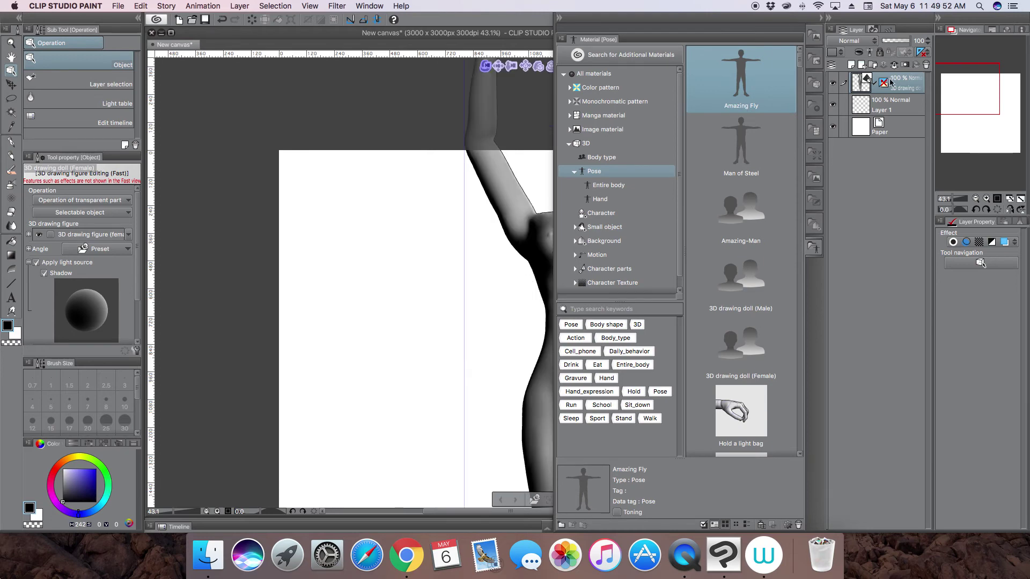
left_click(822, 19)
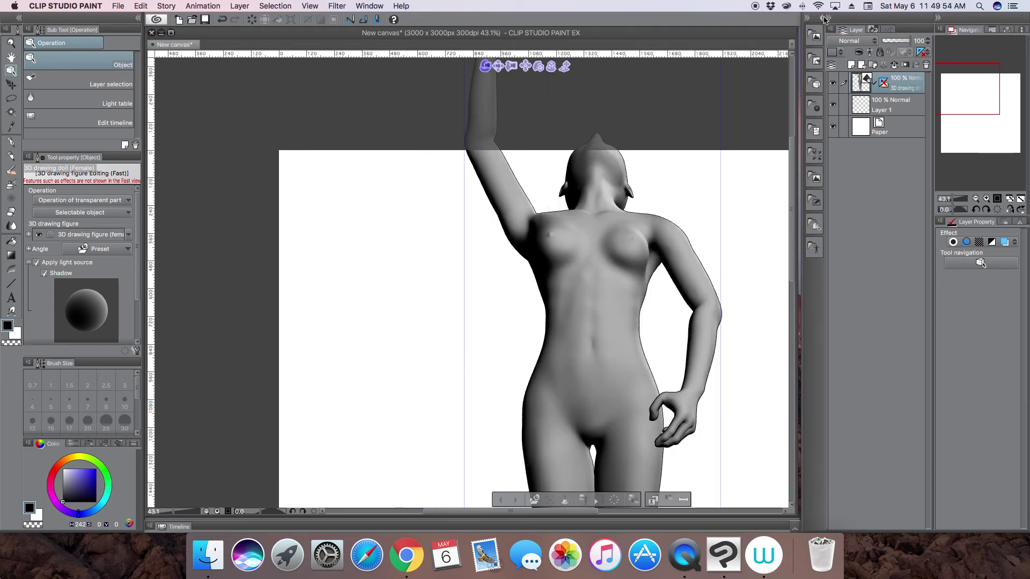
- Pull the camera back, tilt the view, and fit the whole page in the window
mouse_move(792, 177)
left_mouse_down()
mouse_move(787, 212)
mouse_move(789, 182)
left_mouse_up()
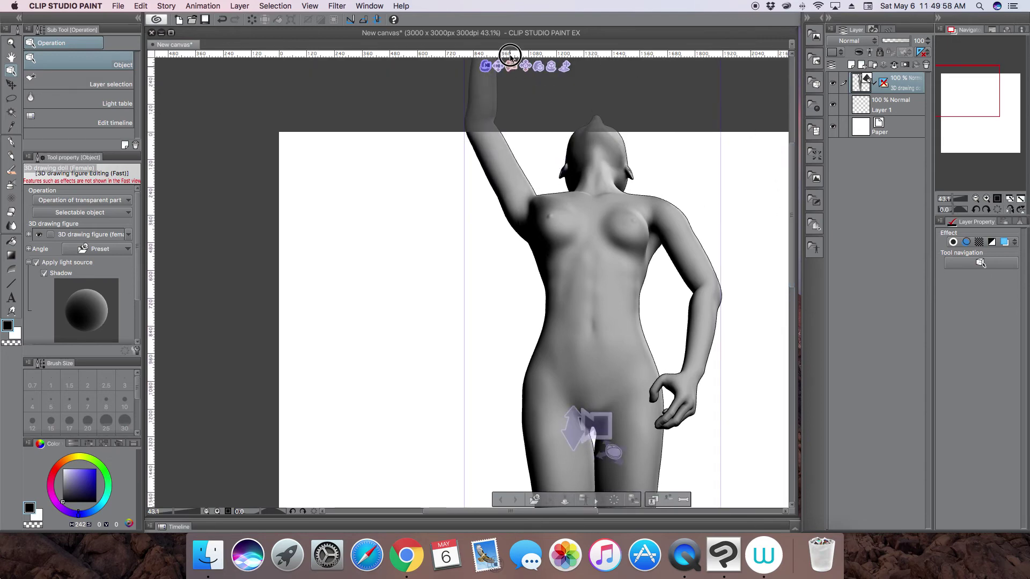
left_click_drag(512, 66, 514, 13)
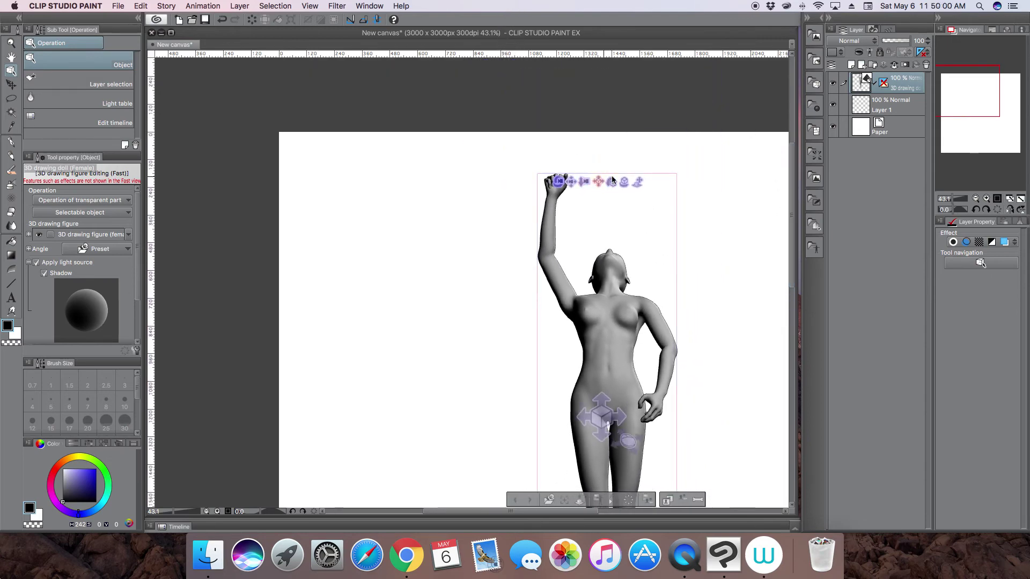
left_click_drag(618, 181, 610, 231)
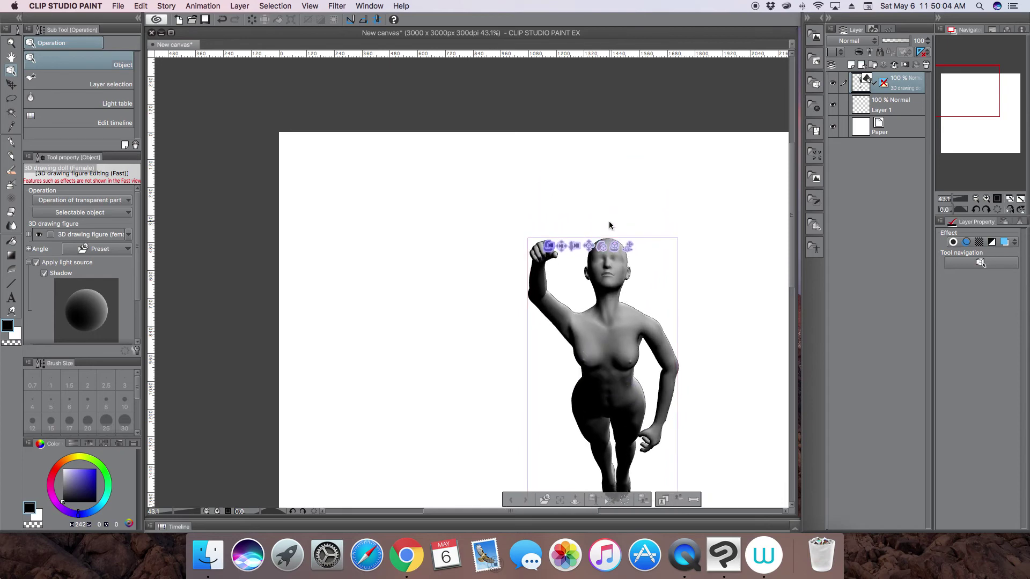
left_click(1020, 199)
- Bring the camera closer and reposition the posed doll lower and to the right on the page
left_click_drag(454, 138, 464, 169)
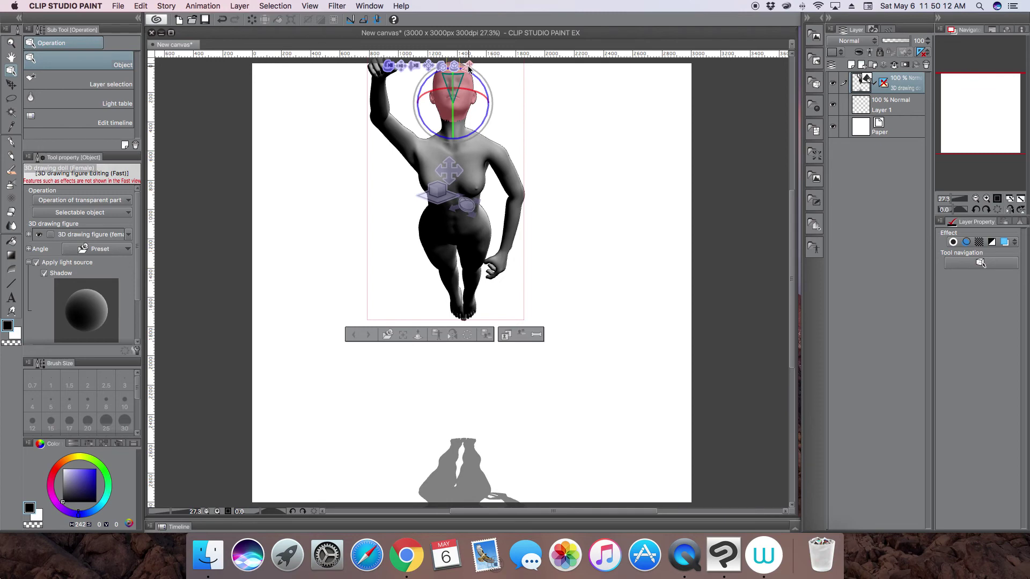
left_click_drag(428, 67, 449, 133)
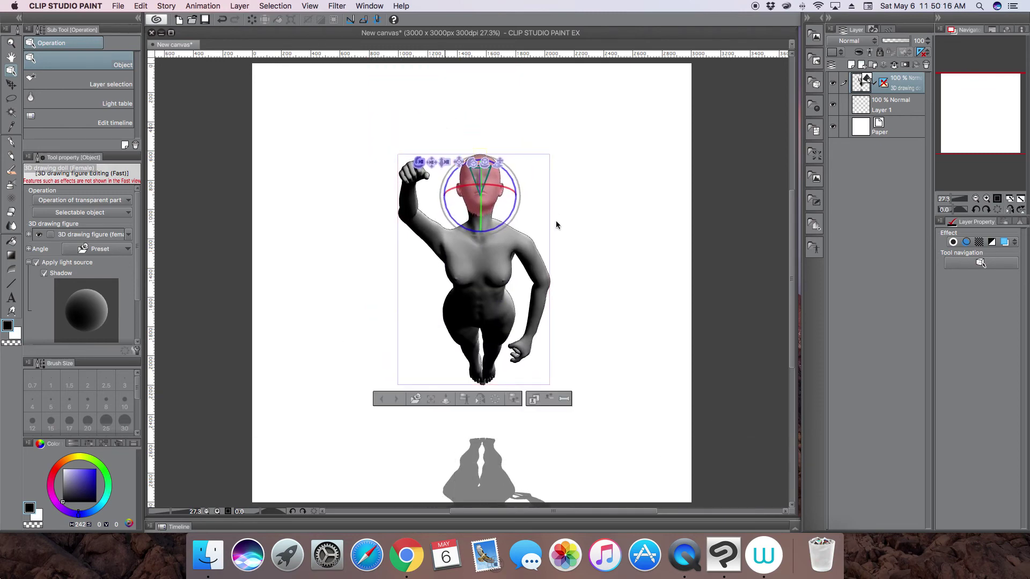
left_click(907, 129)
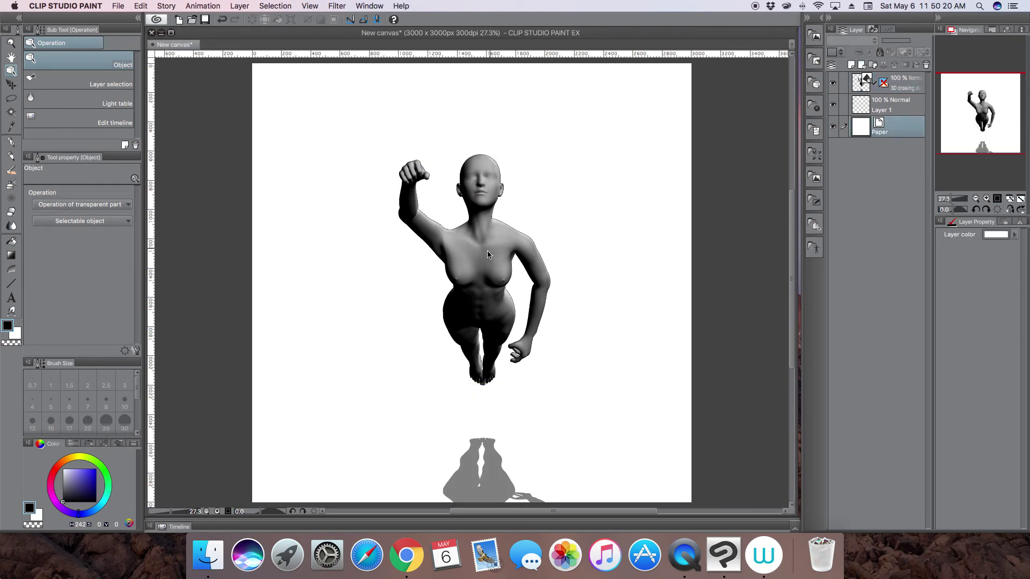
left_click_drag(489, 255, 456, 214)
left_click(471, 196)
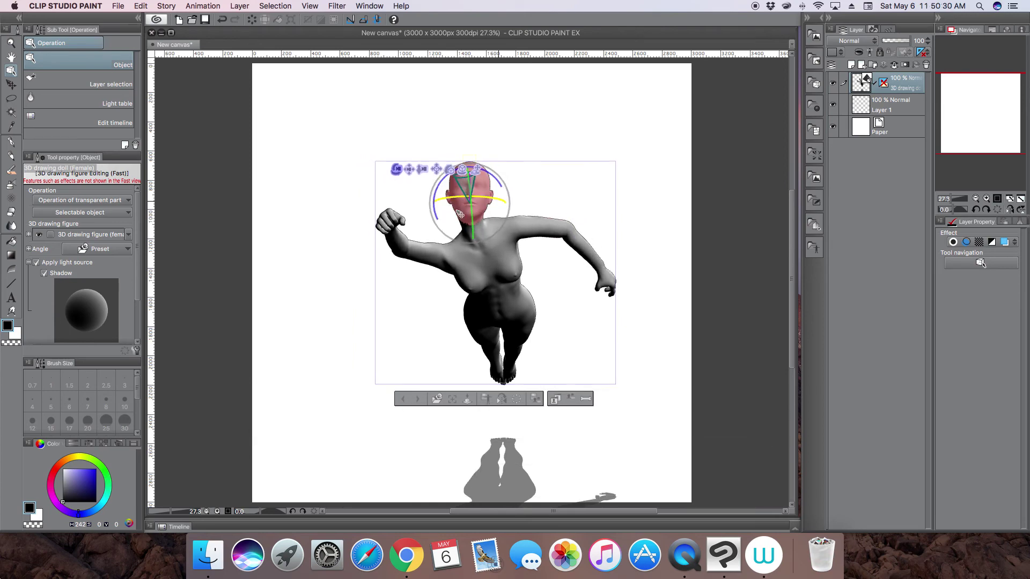
- Turn the head to face forward, swing both thighs outward, and preview the leaping pose
left_click_drag(418, 258, 375, 295)
left_click(530, 340)
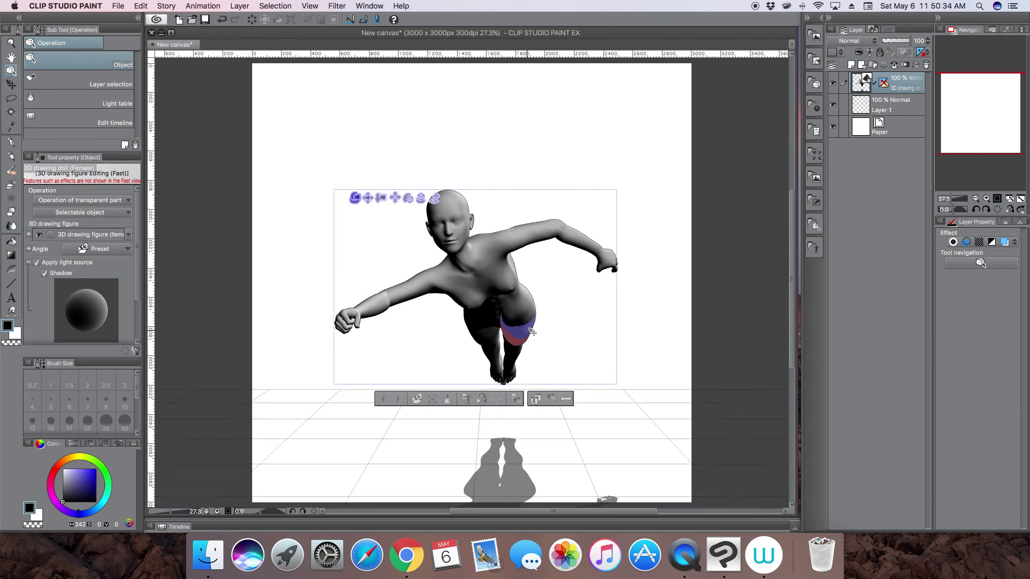
left_click_drag(536, 333, 507, 334)
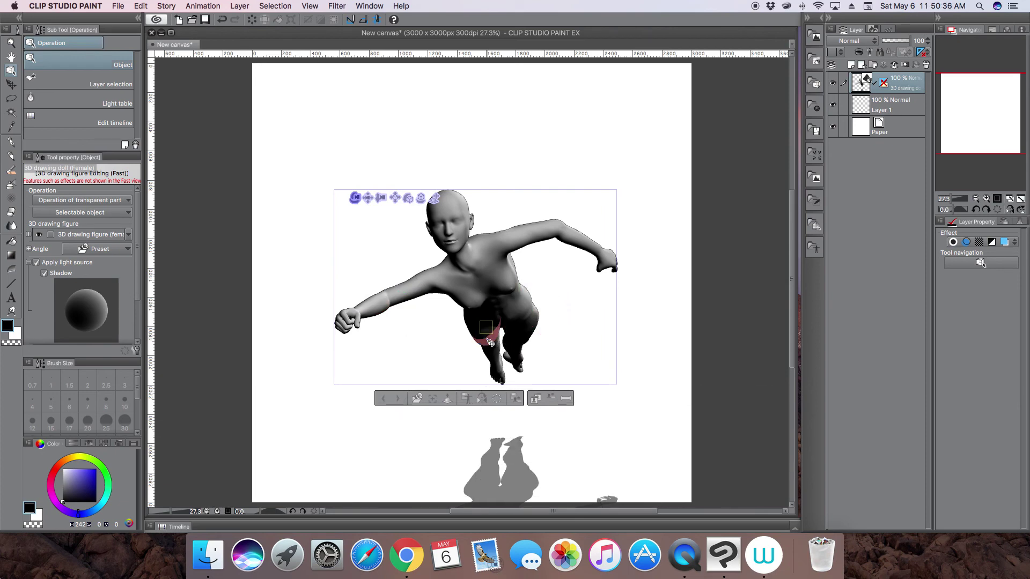
left_click(488, 331)
left_click_drag(492, 301, 519, 283)
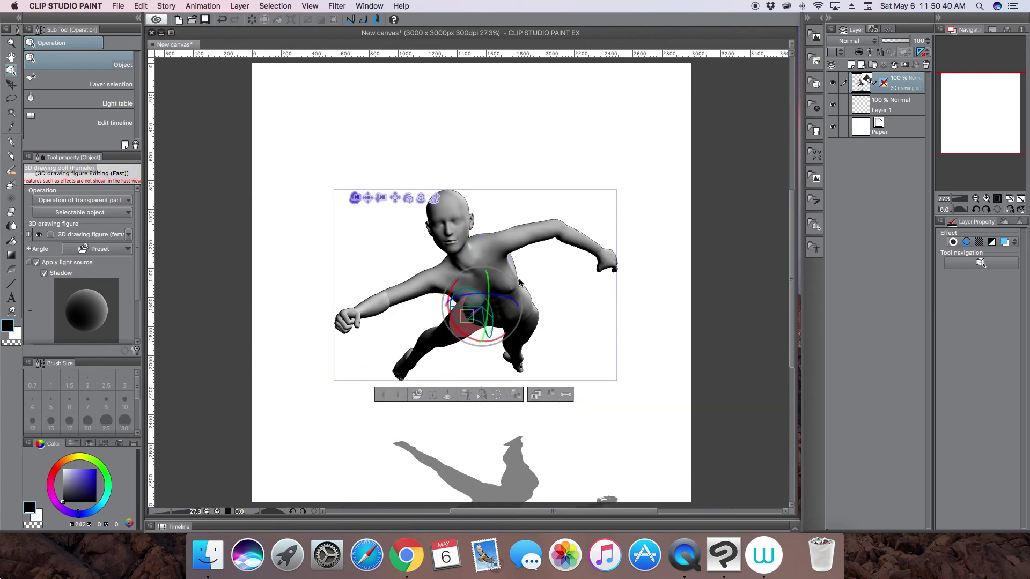
left_click(916, 120)
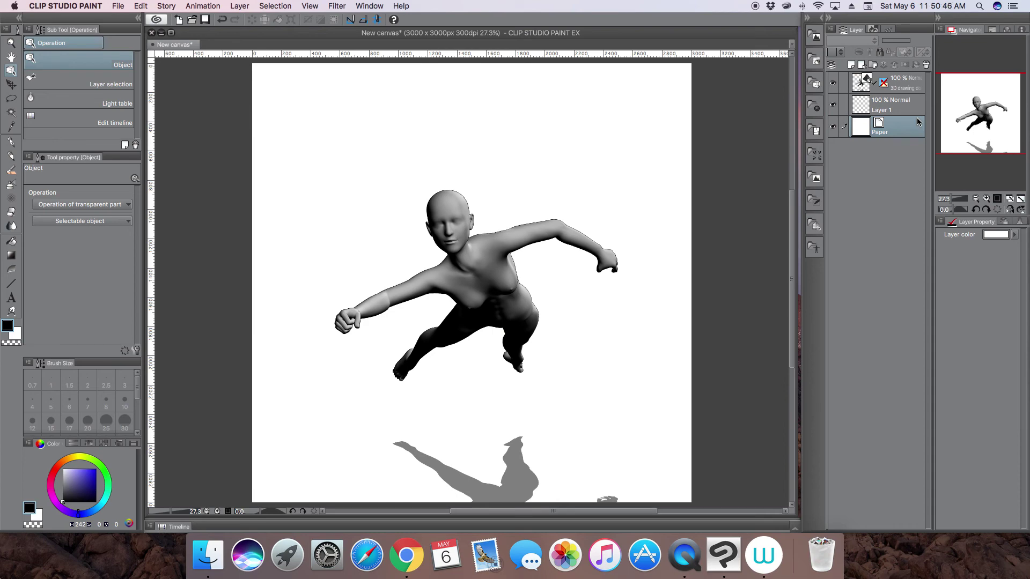
left_click(914, 86)
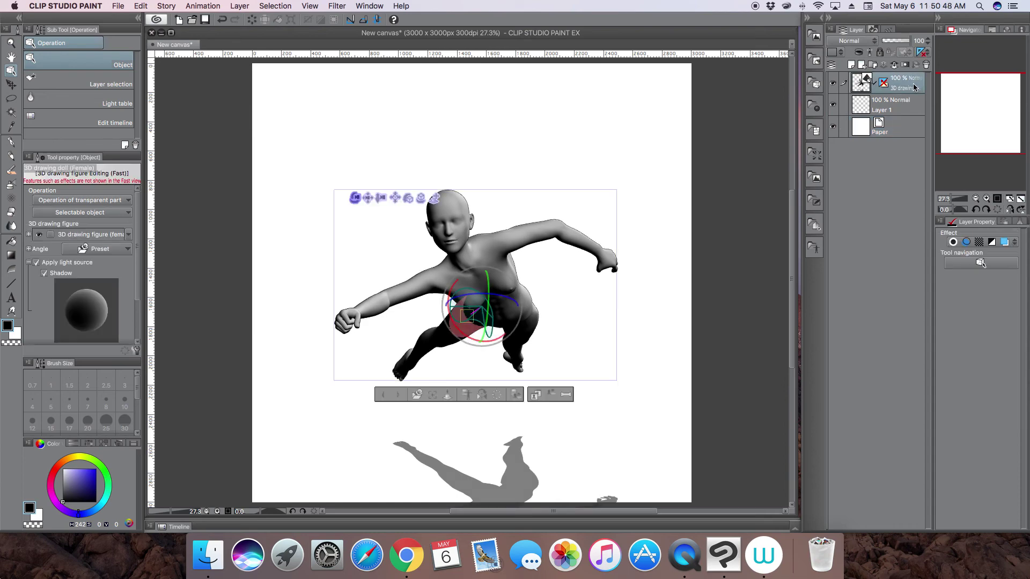
- Revert the doll to its T-pose, reapply Amazing Fly, then revert to the T-pose again
left_click(497, 397)
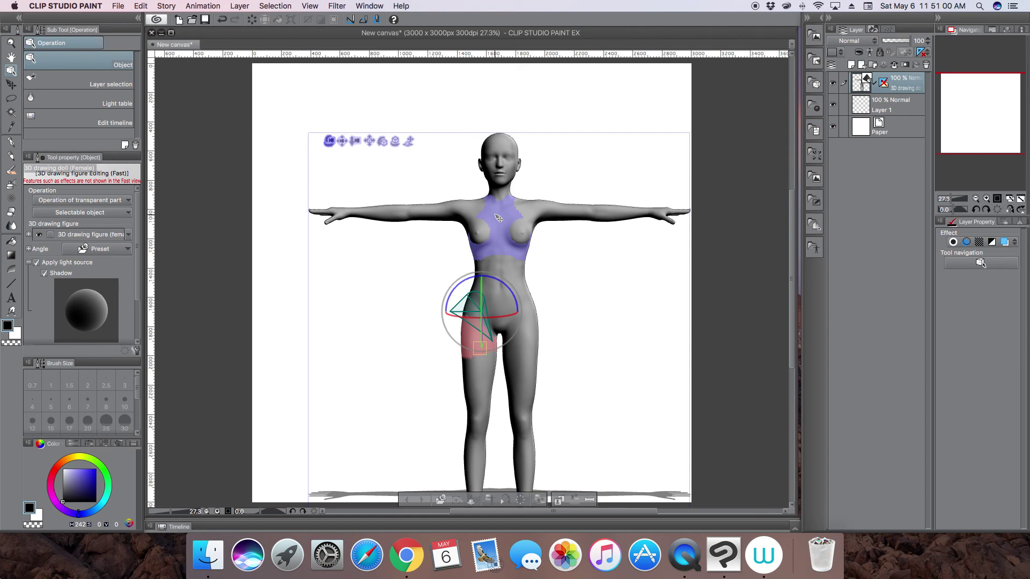
left_click(824, 19)
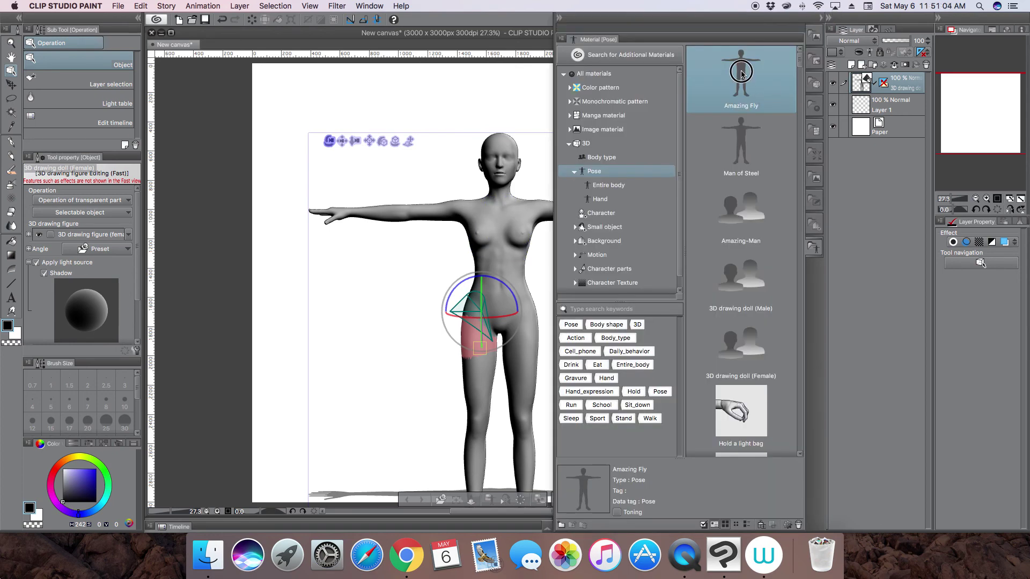
left_click_drag(742, 74, 524, 235)
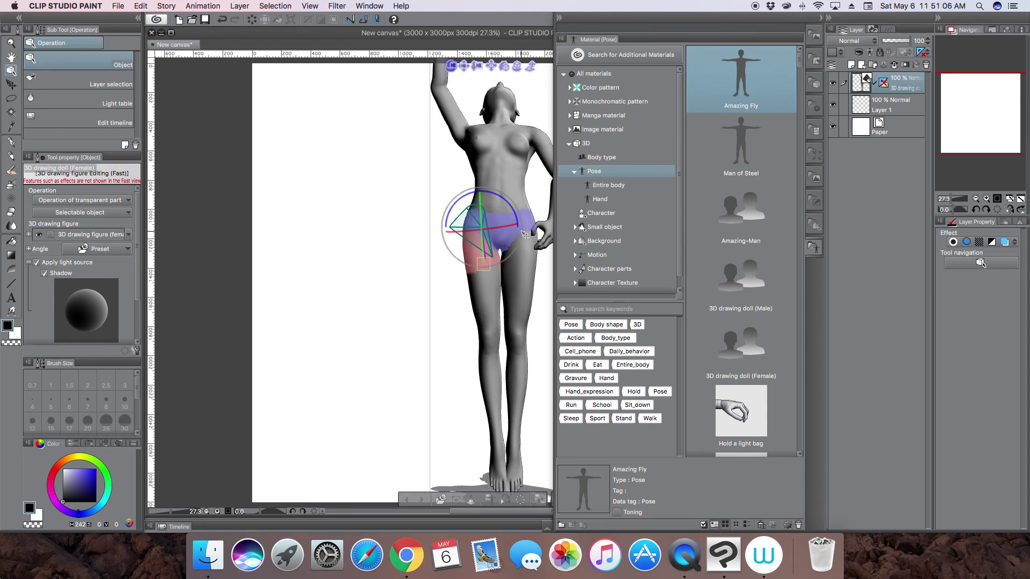
left_click(826, 19)
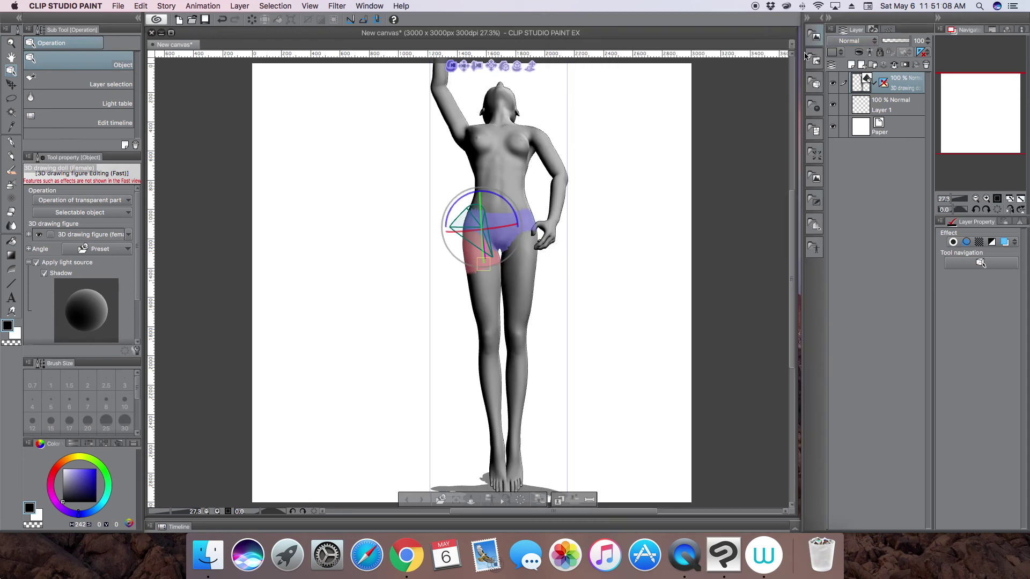
left_click(522, 502)
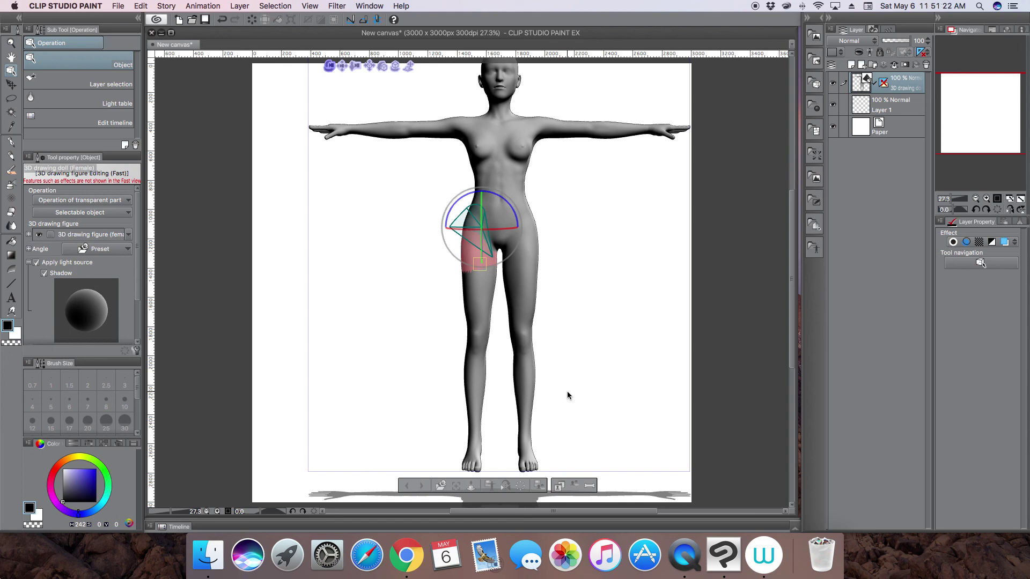
- Rotate the 3D camera slightly so the T-posed doll fits within the page
left_click_drag(369, 65, 356, 74)
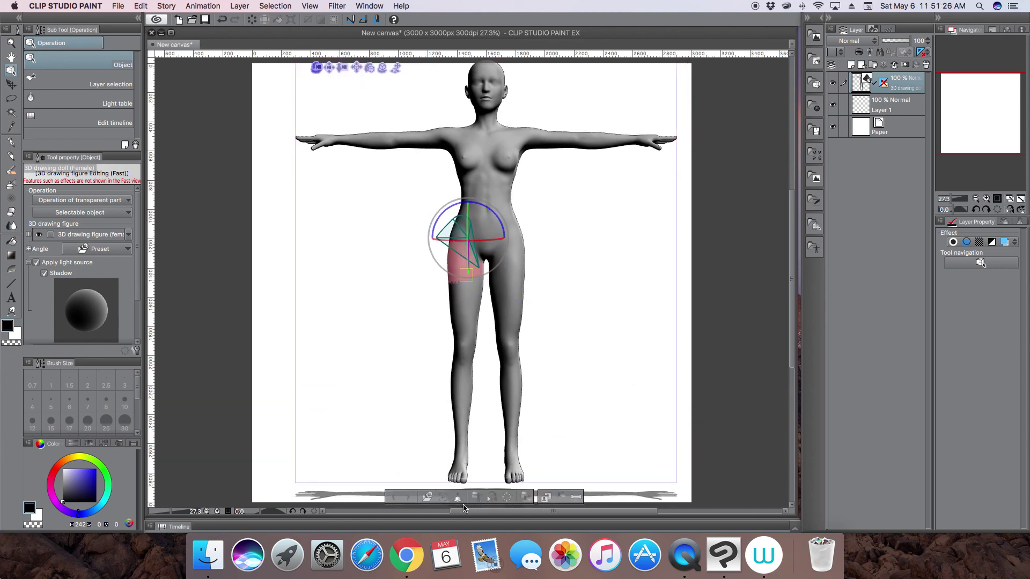